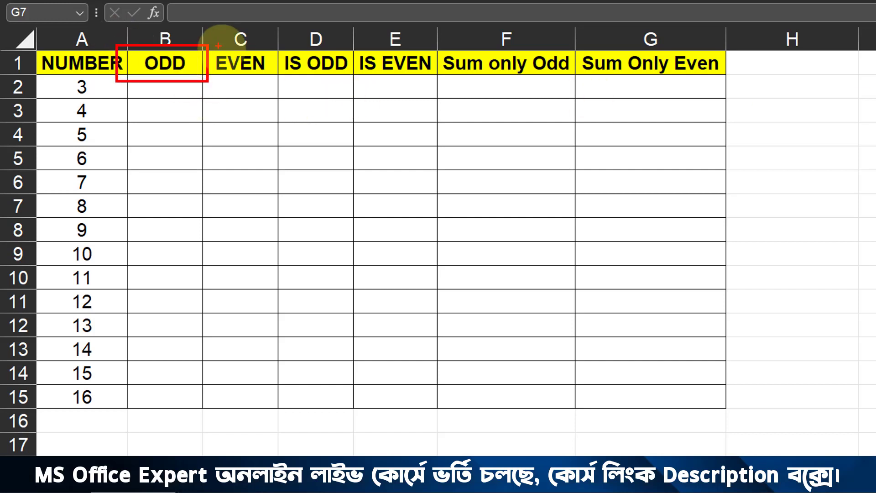
drag(207, 44, 271, 79)
drag(272, 42, 349, 75)
drag(350, 45, 444, 86)
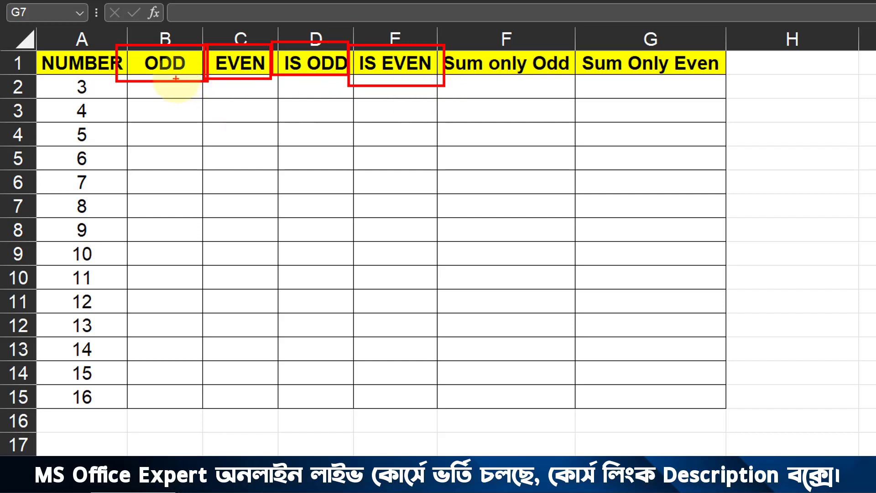
drag(176, 78, 184, 130)
drag(246, 81, 257, 158)
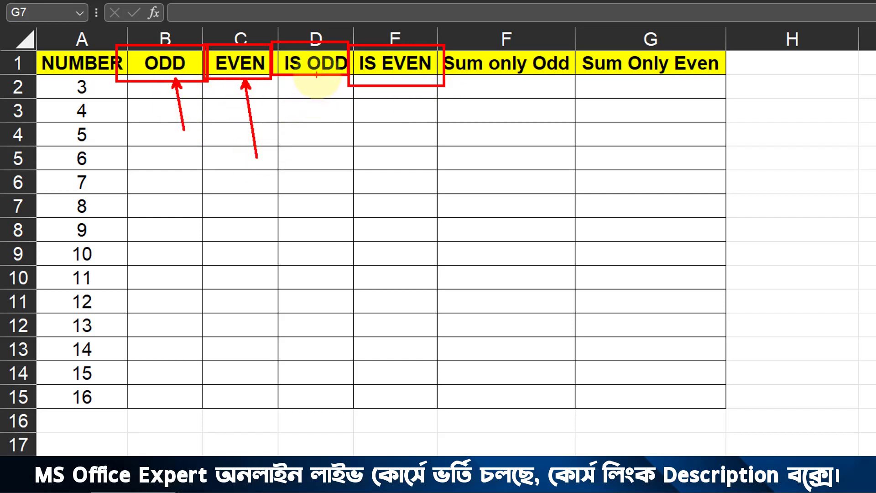
drag(317, 74, 327, 149)
drag(402, 75, 412, 141)
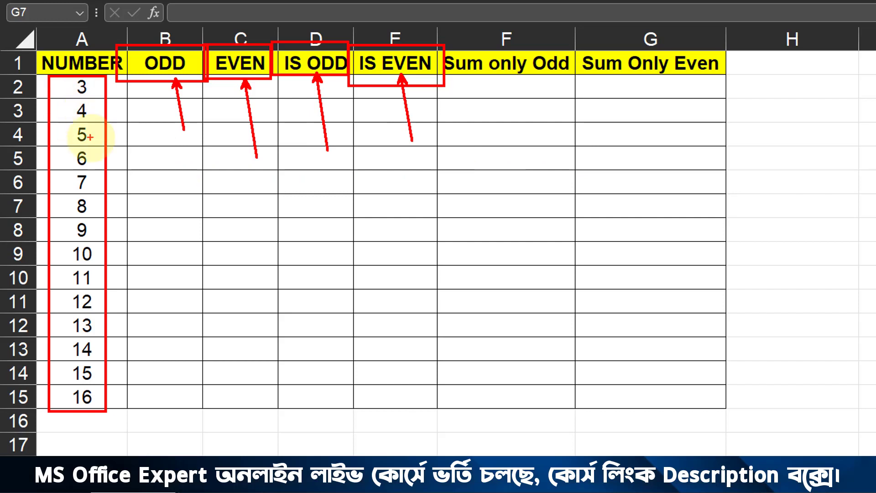
drag(105, 166, 216, 267)
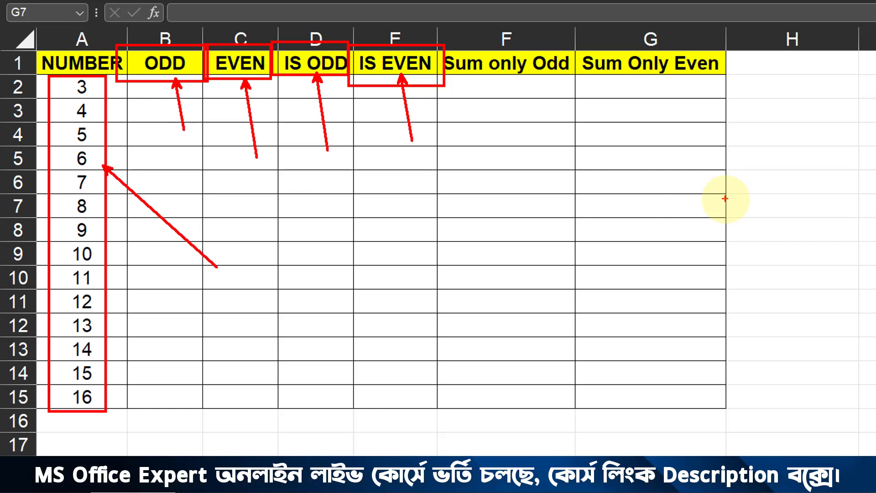
mouse_move(429, 44)
mouse_down()
mouse_move(535, 84)
mouse_move(577, 85)
mouse_move(552, 309)
mouse_up()
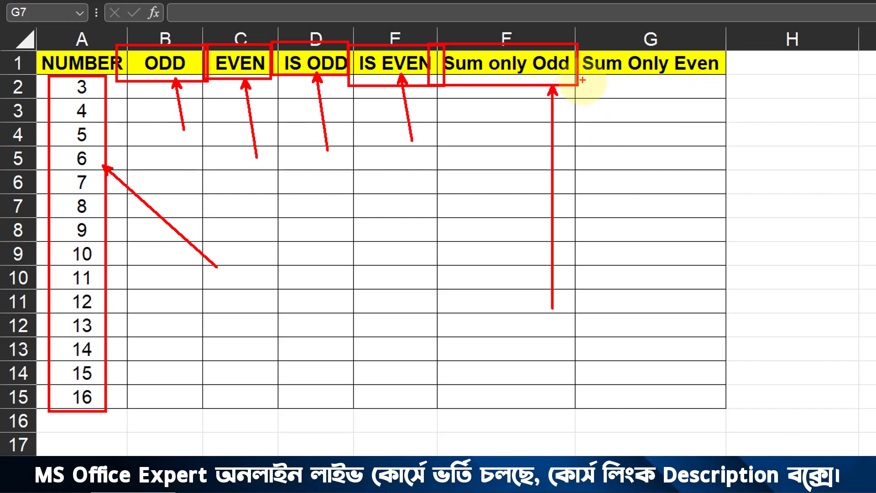
mouse_move(569, 26)
mouse_down()
mouse_move(723, 86)
mouse_move(694, 166)
mouse_move(694, 269)
mouse_up()
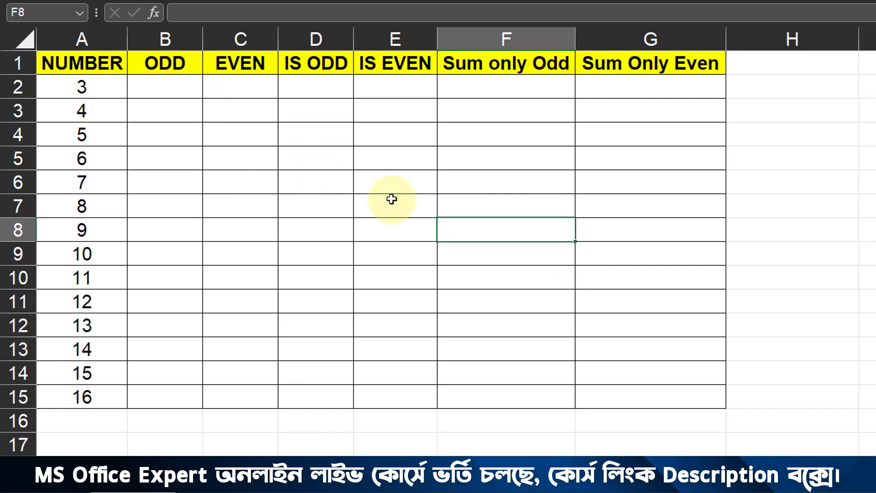
mouse_move(52, 70)
mouse_down()
mouse_move(137, 325)
mouse_move(116, 418)
mouse_move(158, 446)
mouse_up()
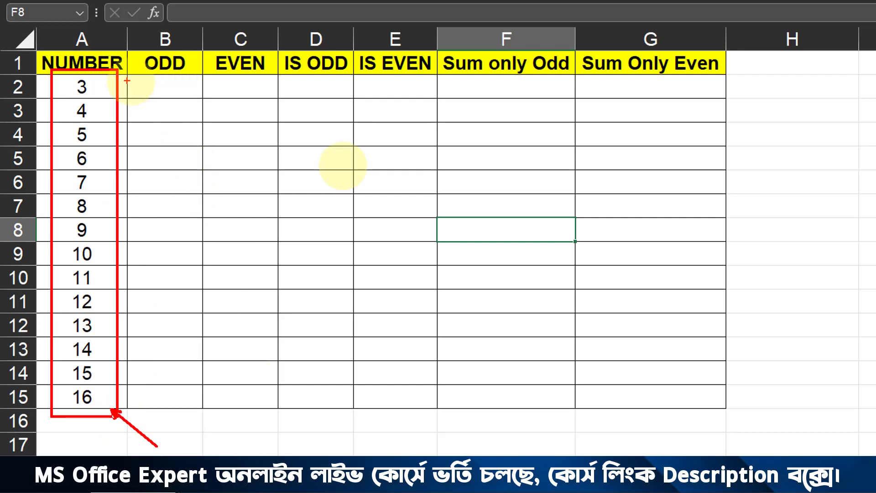
drag(105, 84, 198, 37)
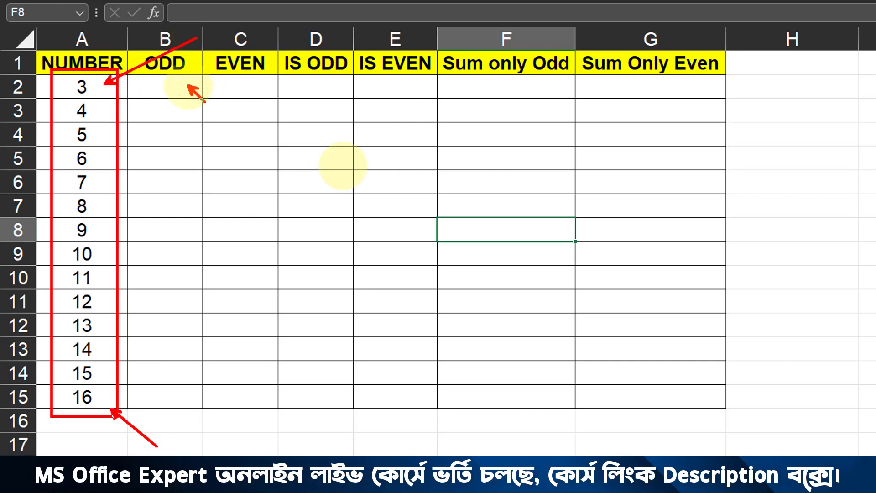
drag(231, 117, 188, 87)
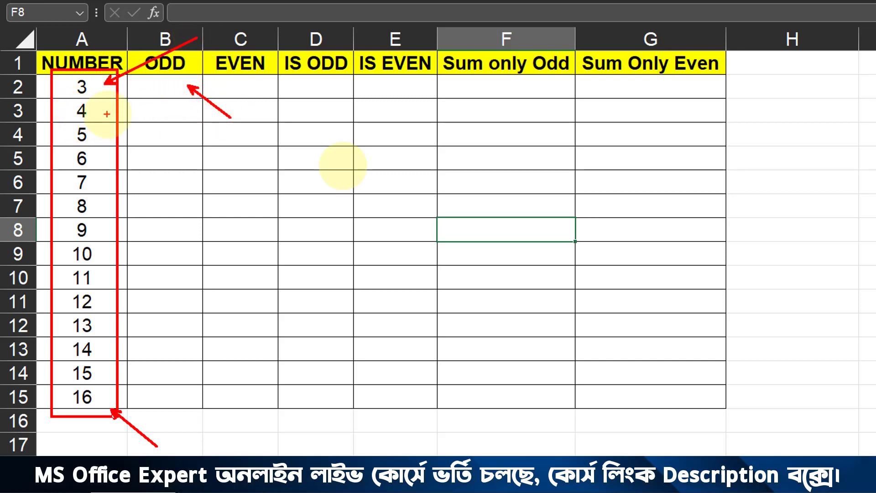
drag(104, 112, 182, 145)
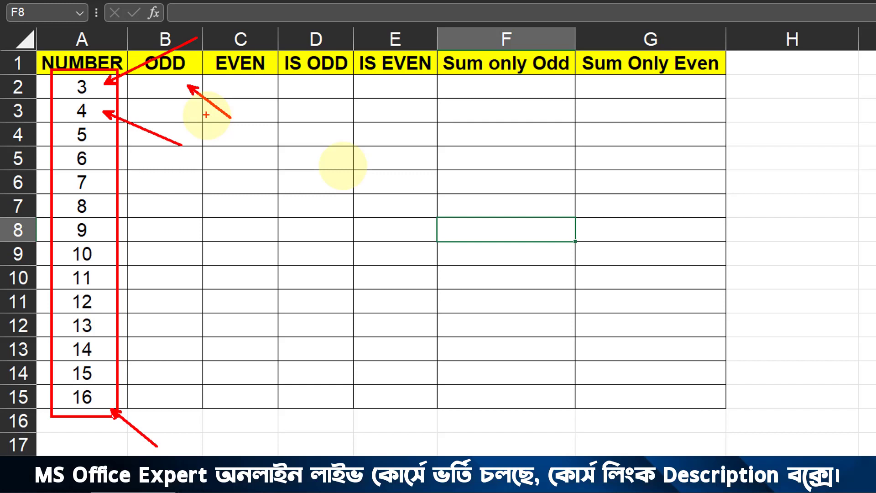
drag(115, 104, 96, 97)
drag(164, 89, 187, 111)
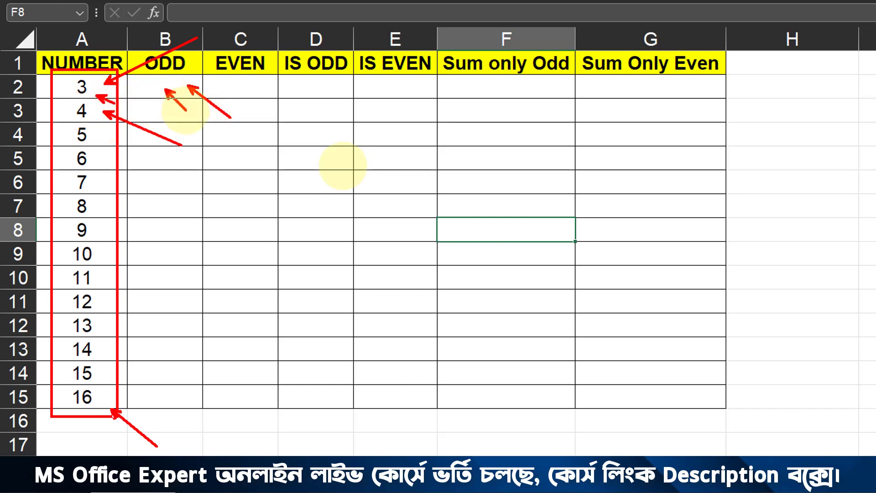
drag(64, 99, 101, 126)
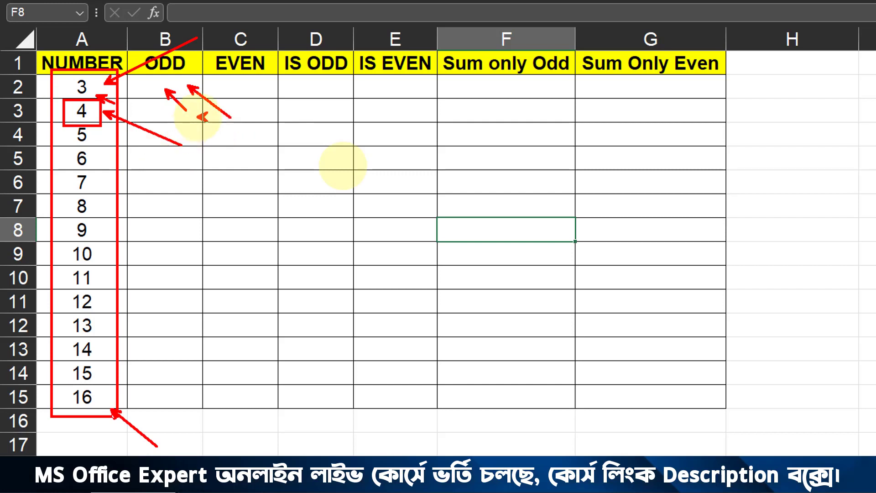
drag(197, 117, 251, 158)
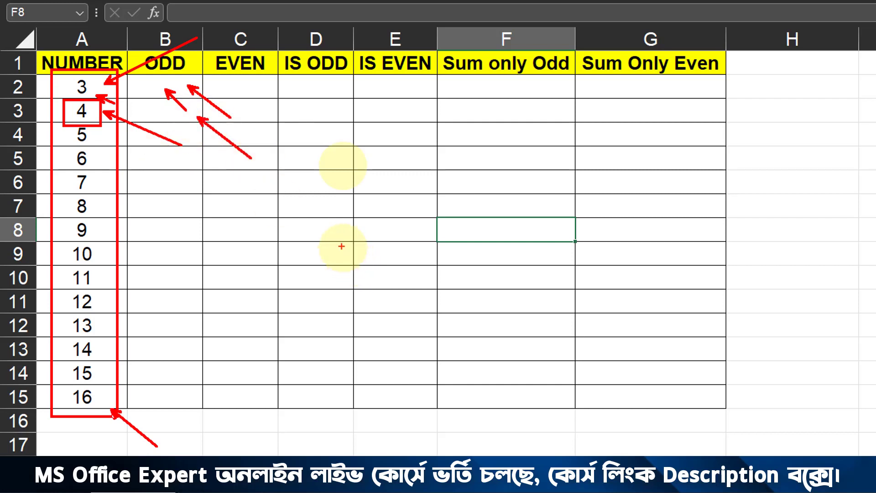
key(Escape)
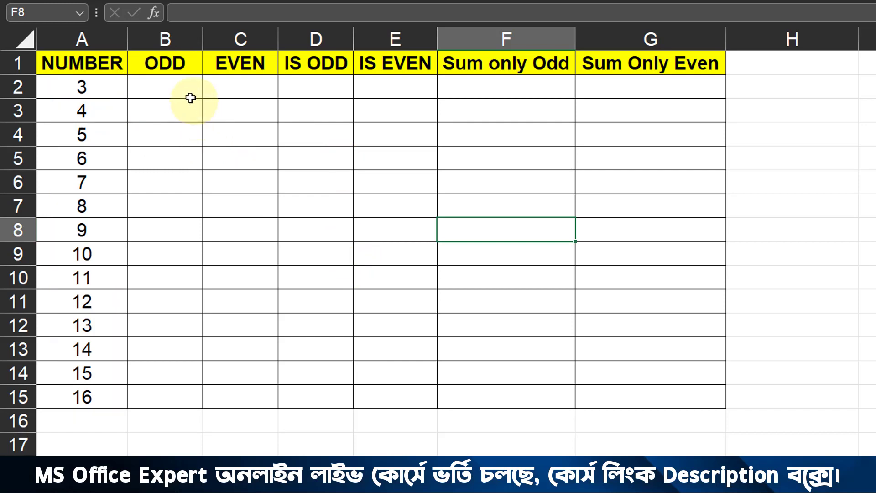
Enter the formula =ODD(A2) in cell B2 of the ODD column
click(180, 89)
text(=odd)
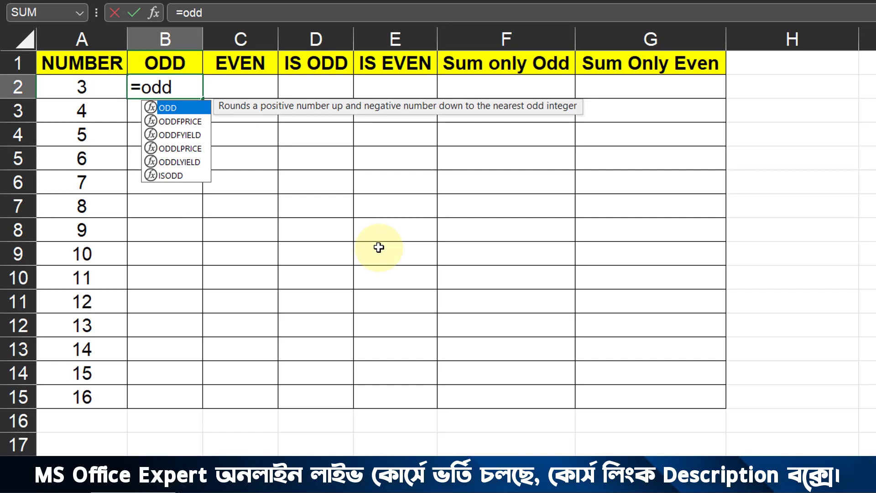
key(Tab)
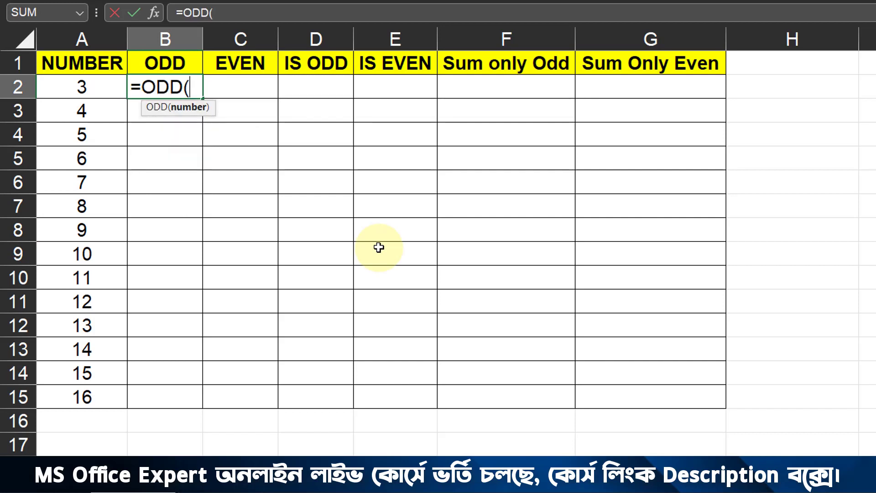
click(105, 84)
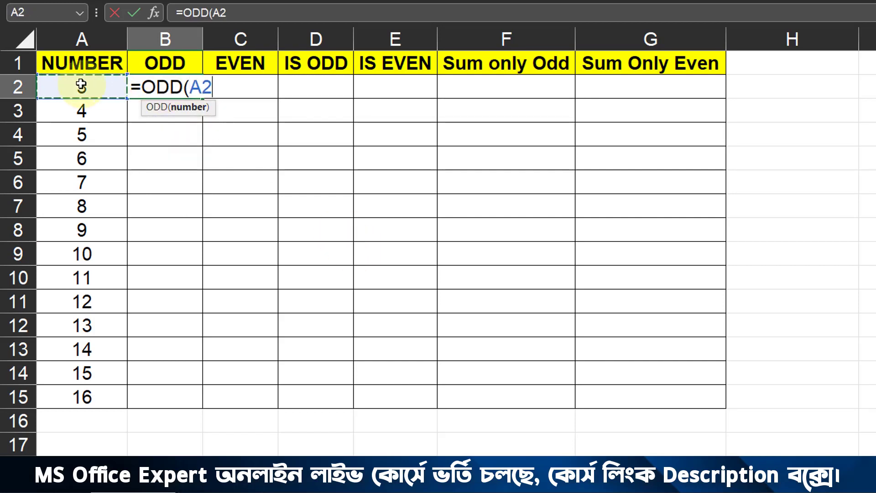
text())
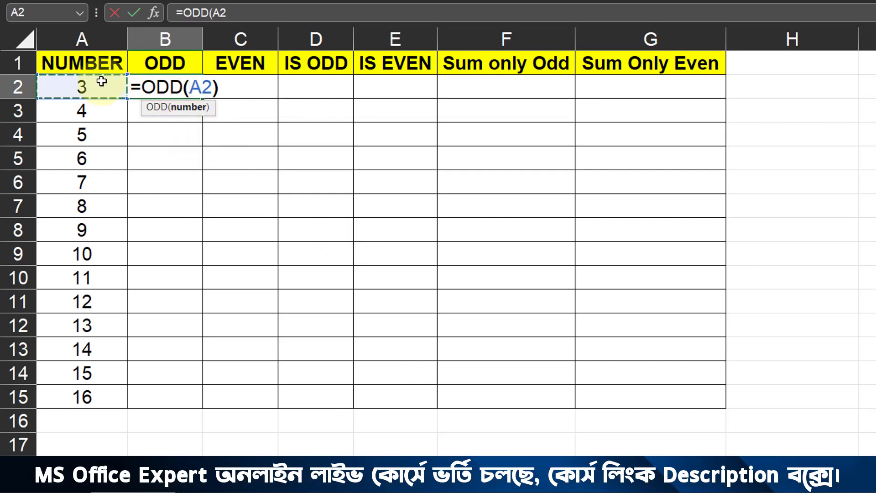
key(Return)
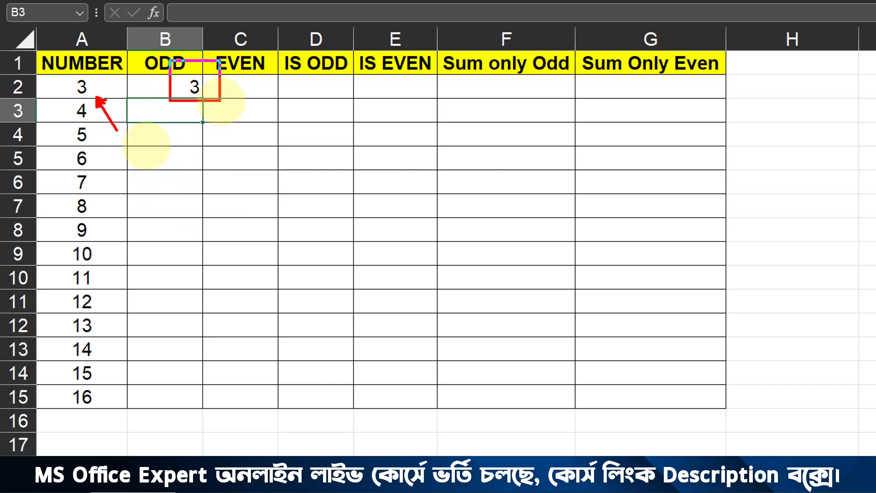
Fill the ODD formula from B2 down through B15
click(190, 87)
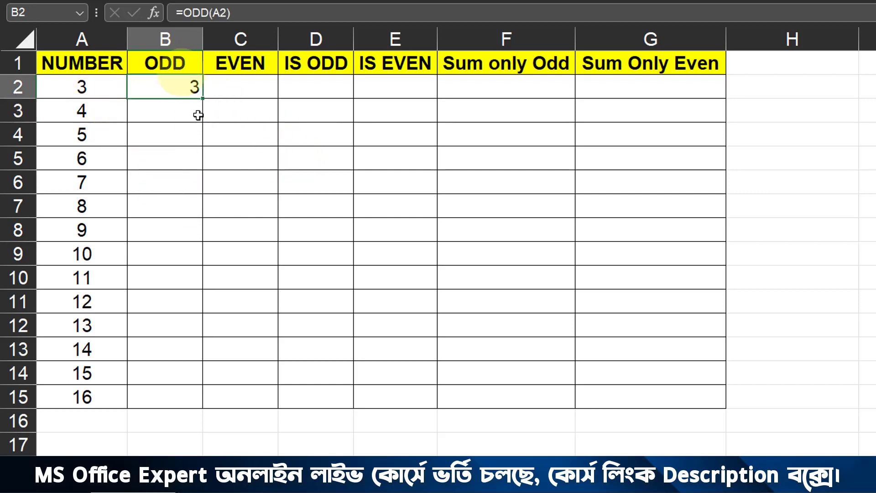
drag(202, 97, 211, 397)
click(162, 153)
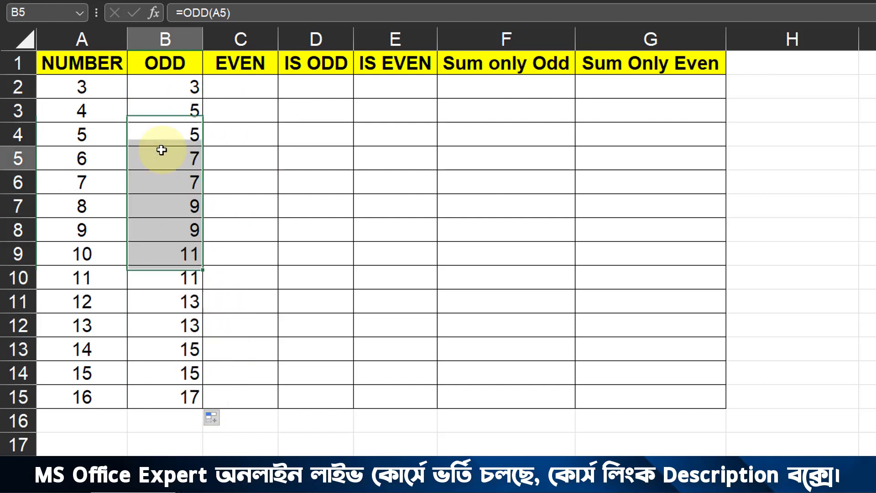
key(ctrl+2)
drag(93, 118, 121, 147)
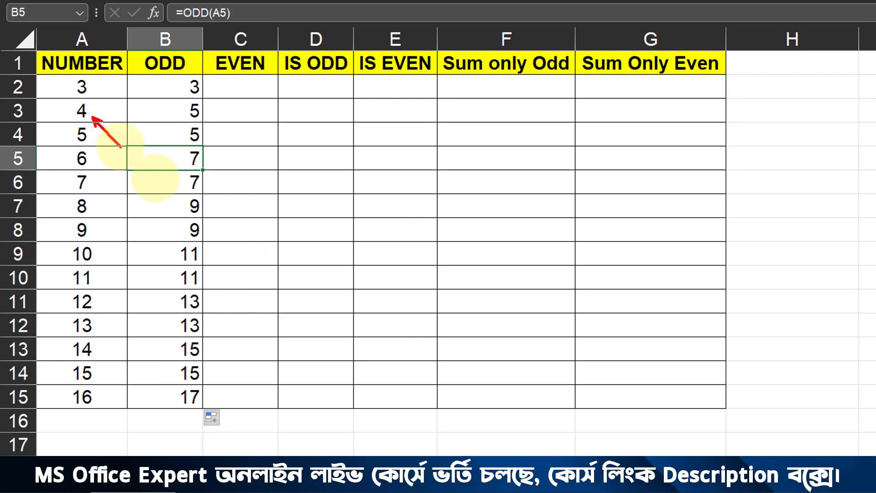
drag(63, 97, 104, 126)
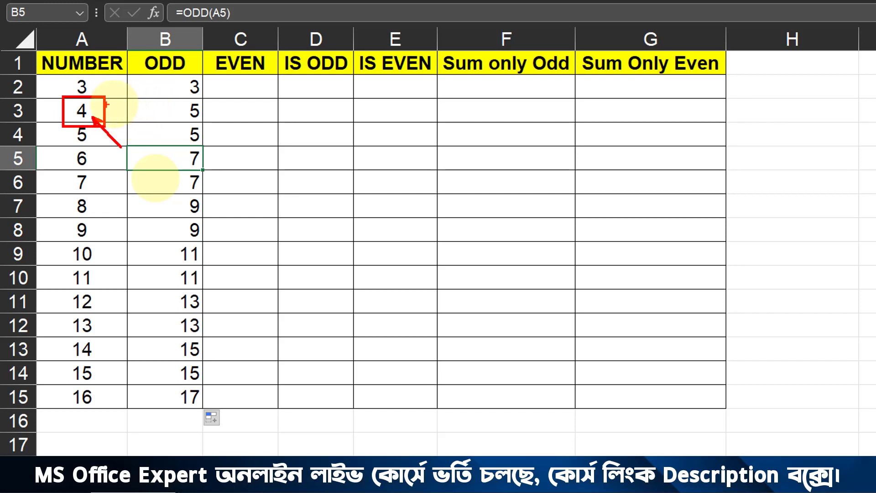
drag(179, 111, 101, 111)
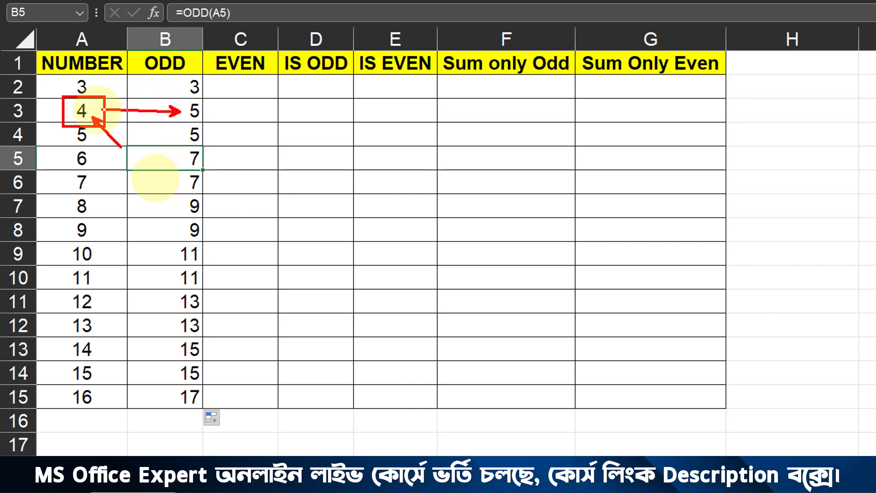
drag(173, 100, 250, 149)
drag(97, 144, 121, 167)
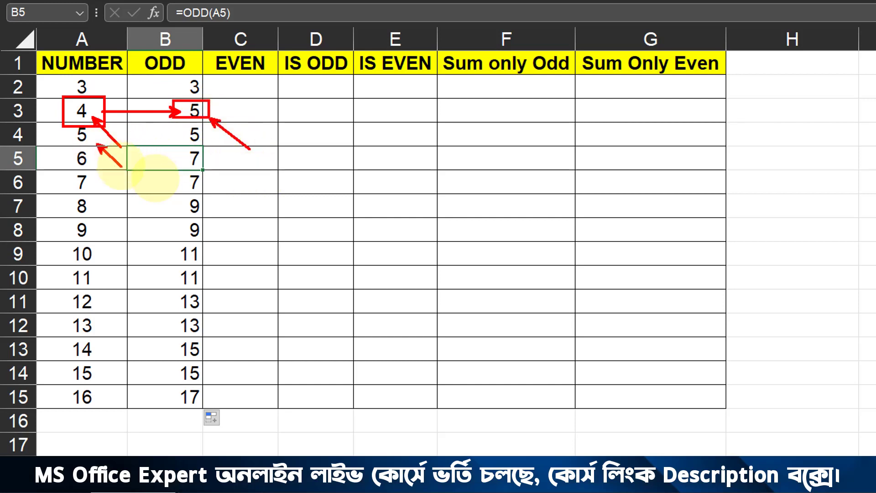
drag(171, 122, 208, 142)
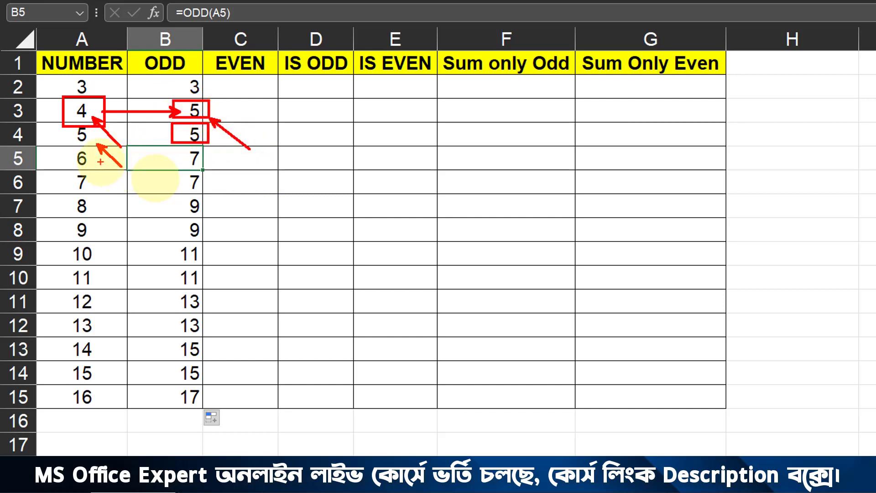
drag(101, 162, 129, 179)
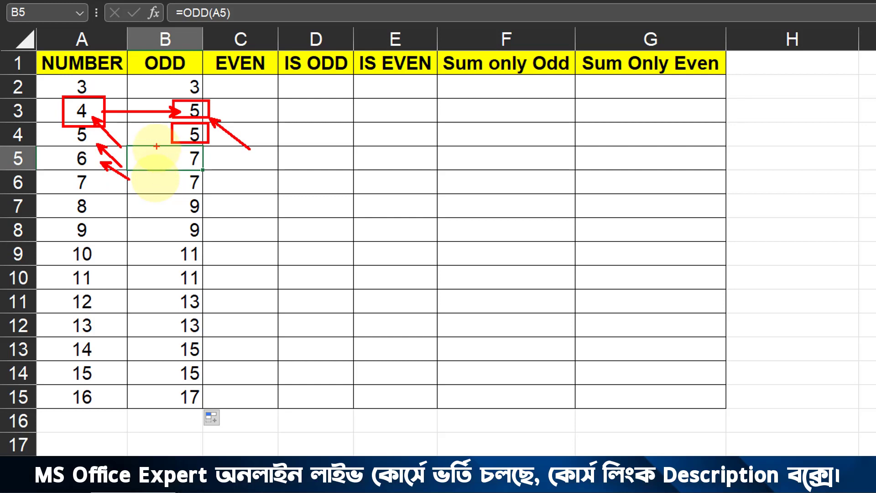
drag(159, 144, 211, 166)
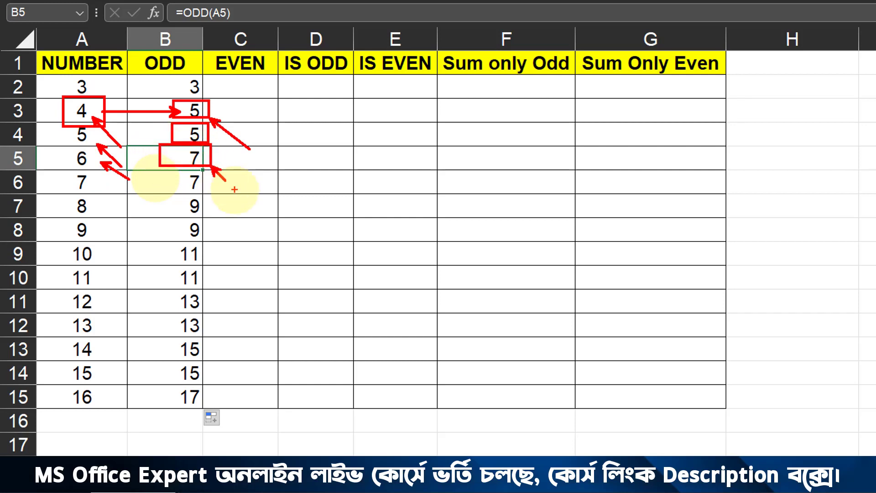
key(Escape)
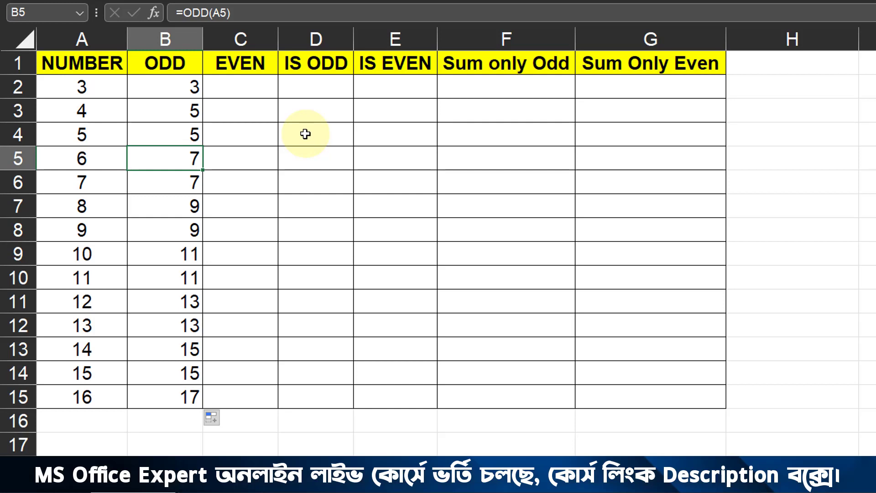
Centre the ODD column results in B2:B15 horizontally
click(273, 86)
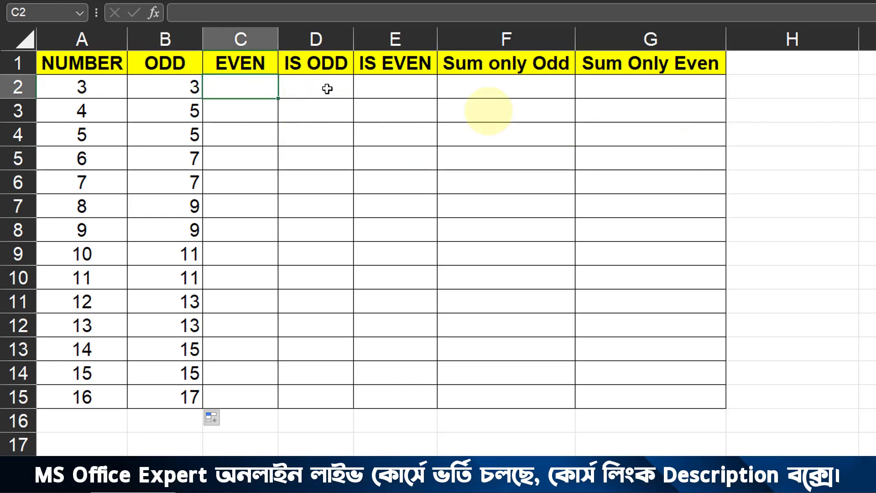
drag(172, 87, 192, 396)
click(256, 83)
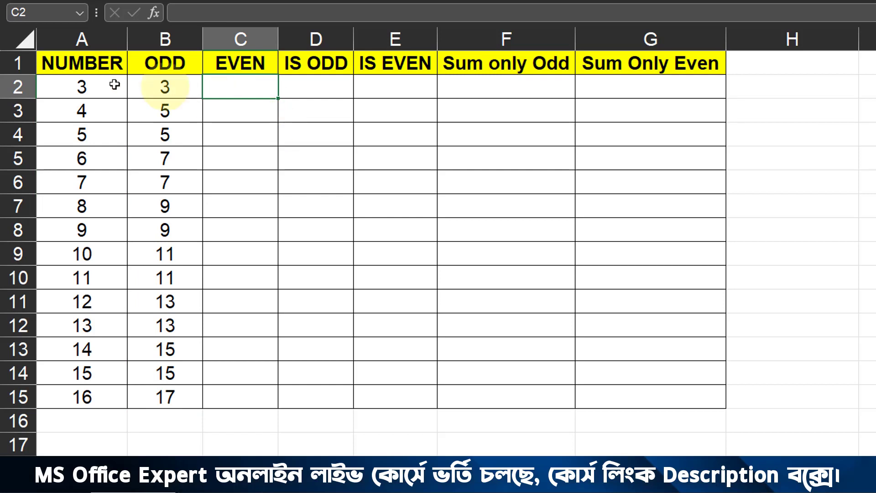
drag(56, 75, 97, 178)
drag(106, 415, 110, 414)
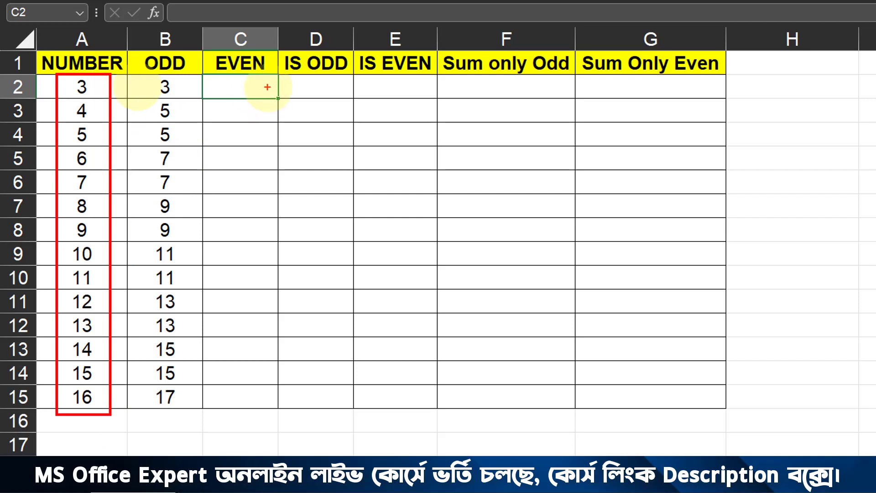
drag(267, 87, 301, 124)
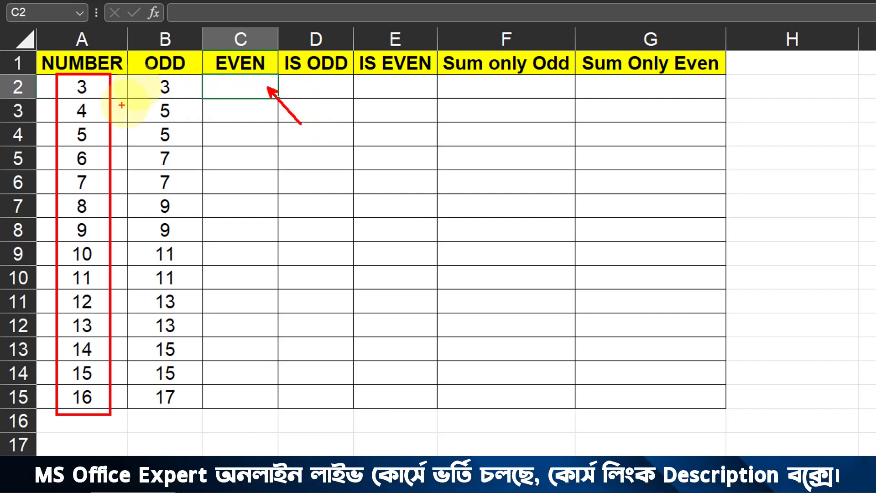
drag(112, 112, 147, 111)
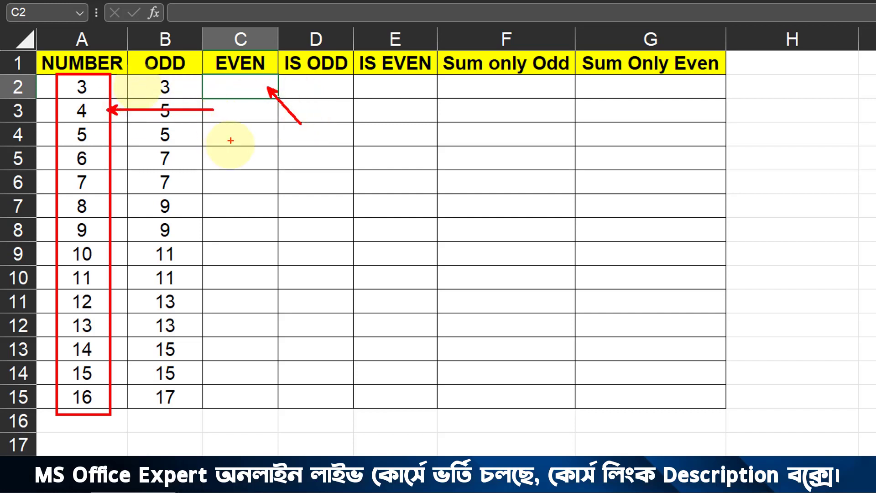
key(Escape)
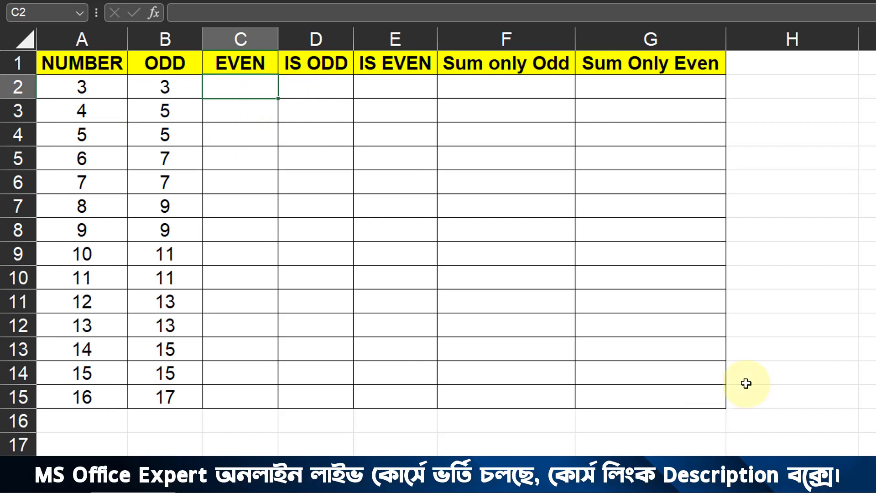
Enter the formula =EVEN(A2) in cell C2 of the EVEN column
text(=eve)
key(Tab)
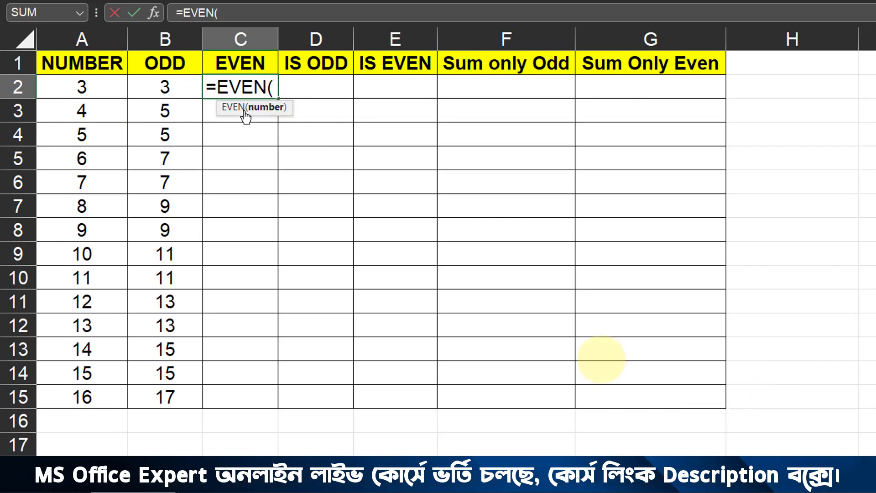
click(104, 86)
text())
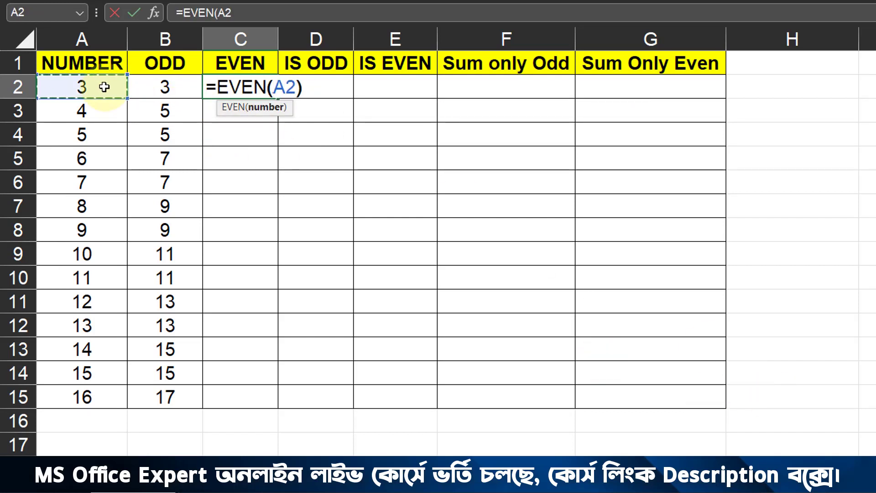
key(Return)
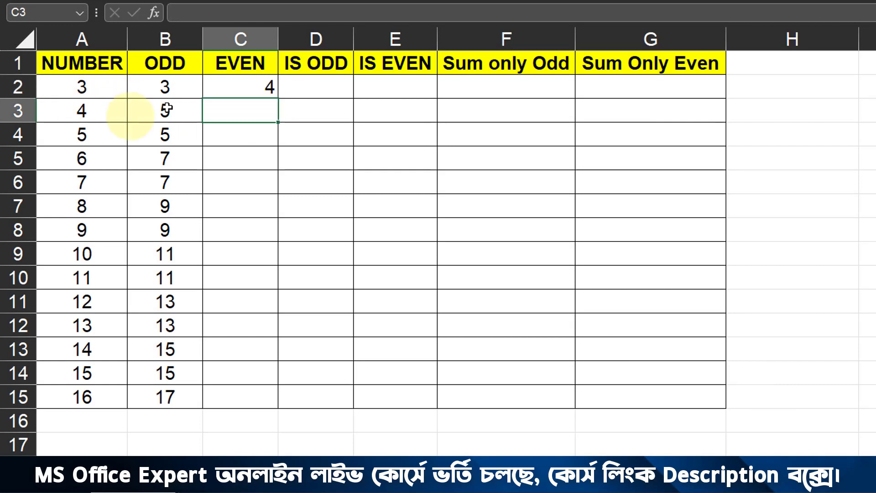
Fill the EVEN formula from C2 down through C15
click(99, 87)
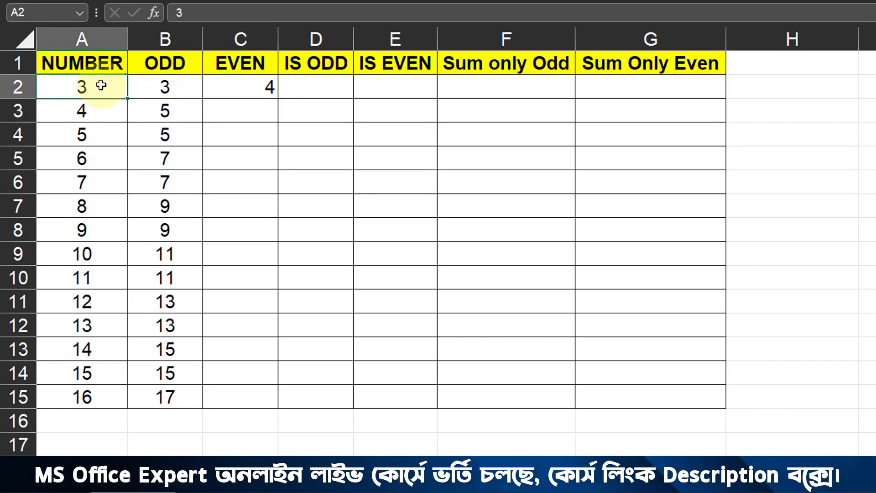
click(243, 86)
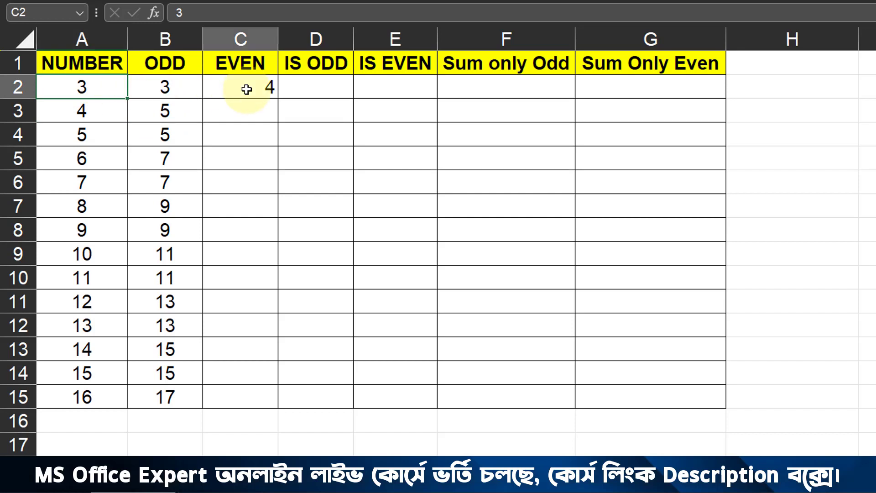
drag(278, 97, 268, 404)
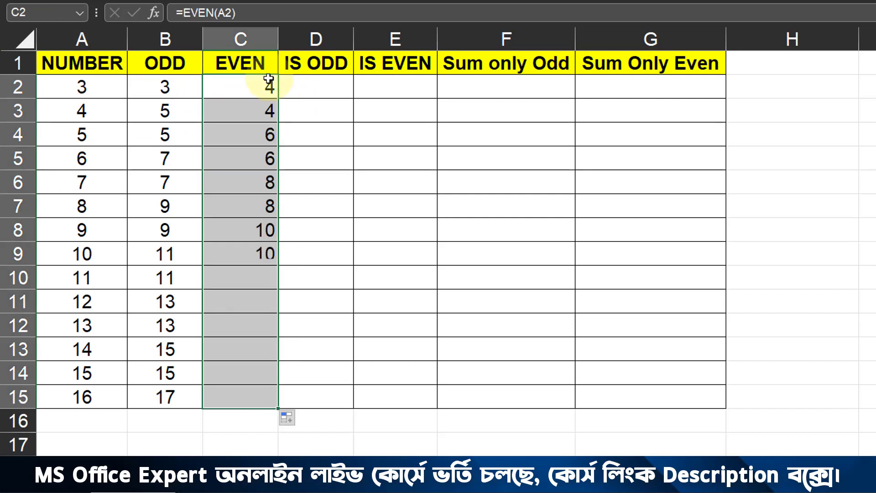
click(254, 117)
click(108, 111)
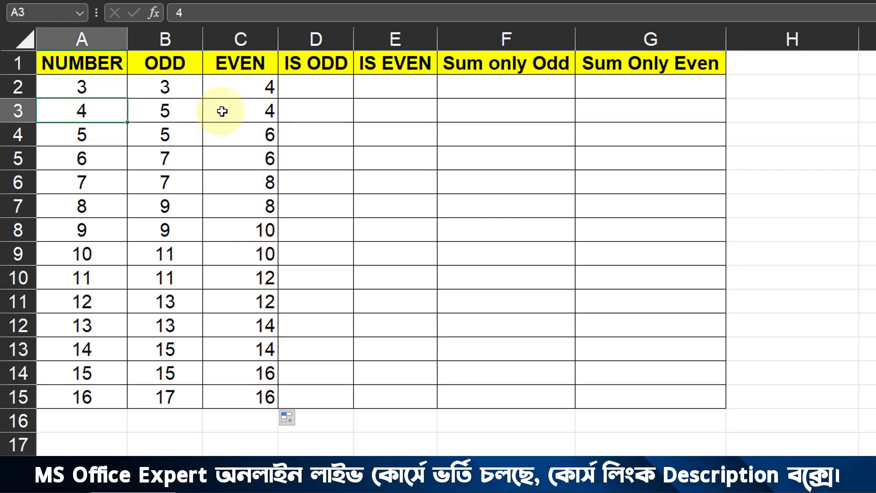
click(228, 111)
Hide the ODD column B and compare the numbers in A3:A4 with their EVEN results in C3:C4
click(178, 39)
right_click(178, 39)
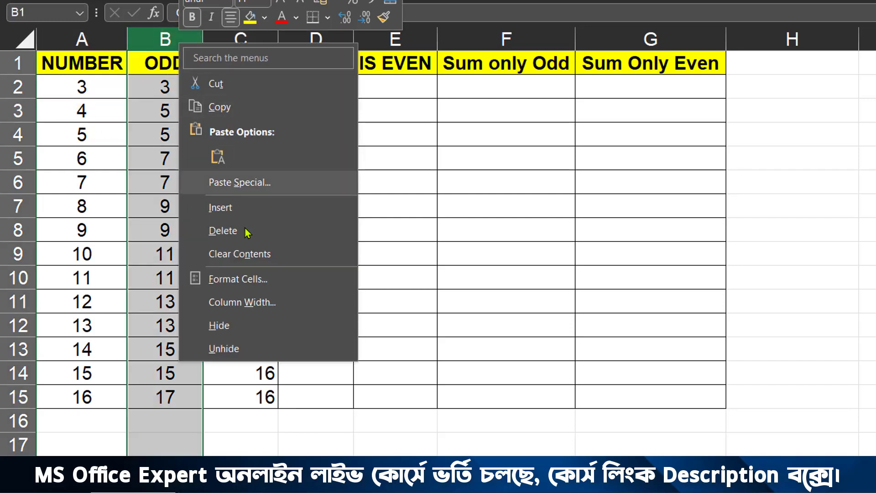
click(232, 325)
click(172, 112)
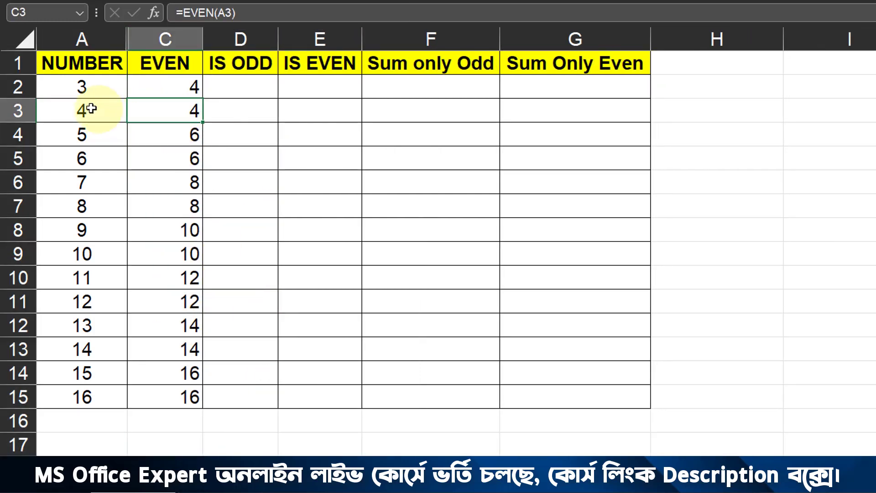
click(86, 111)
click(156, 109)
click(90, 139)
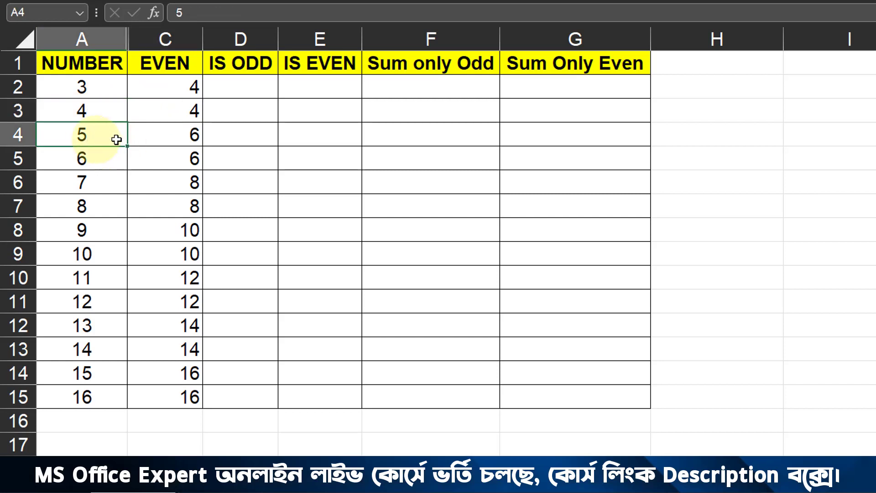
click(166, 138)
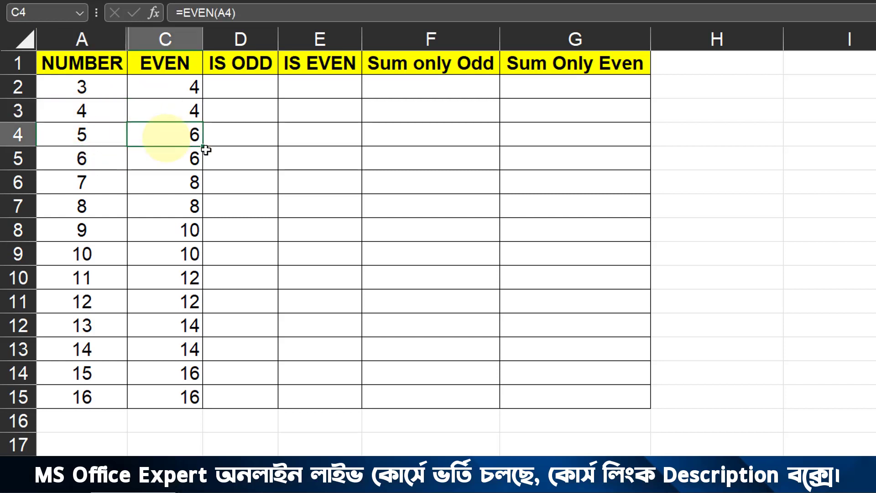
Hide the EVEN column C so that the IS ODD column sits beside the numbers
click(189, 38)
right_click(189, 38)
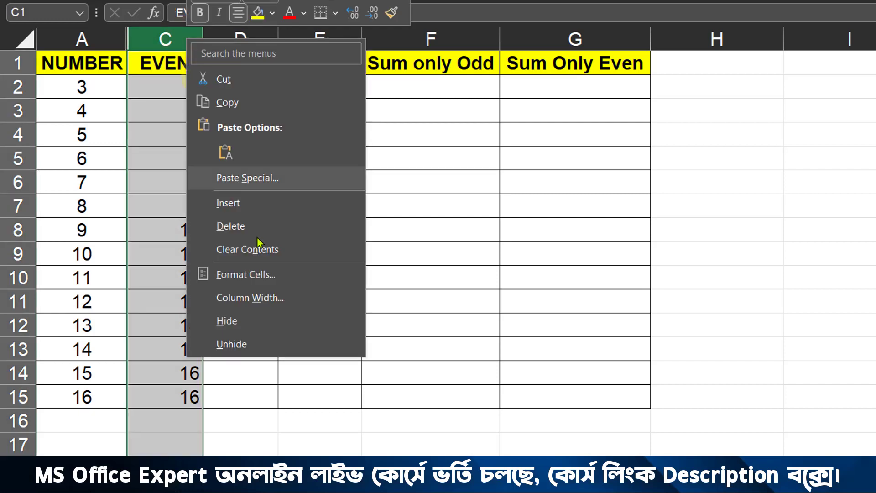
click(231, 321)
click(190, 88)
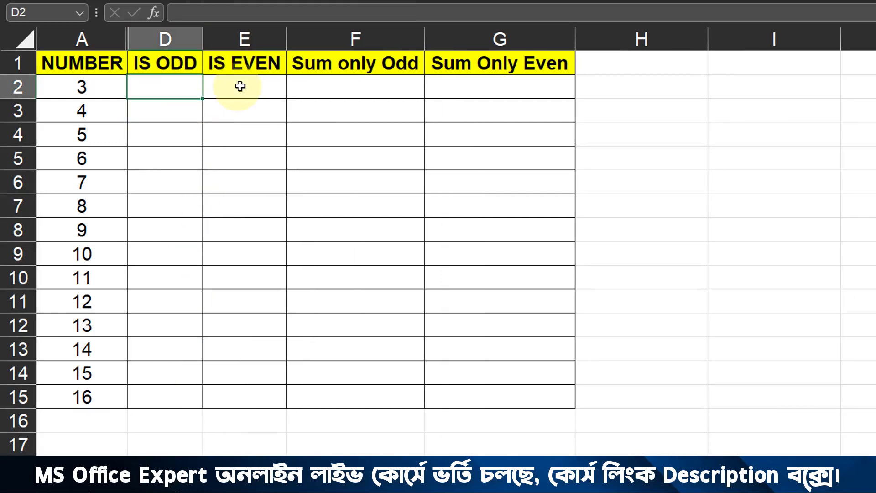
click(241, 87)
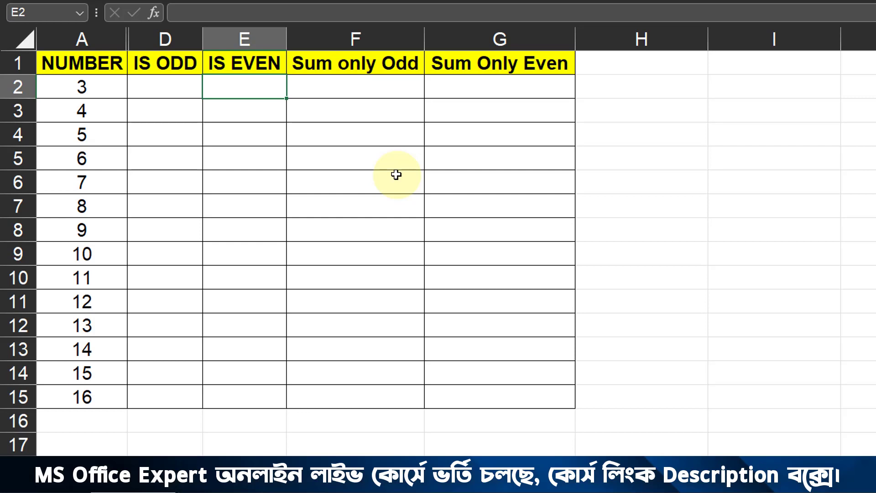
click(182, 31)
click(105, 81)
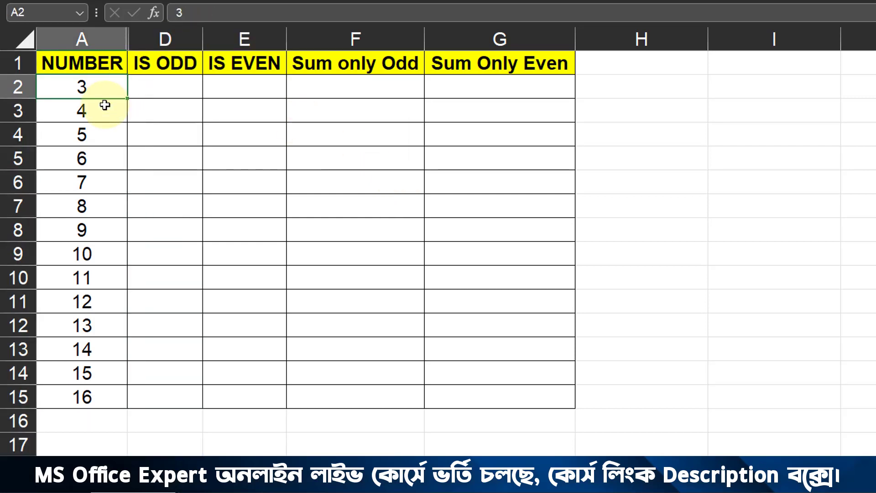
Enter the formula =ISODD(A2) in cell D2 of the IS ODD column
click(175, 94)
text(=)
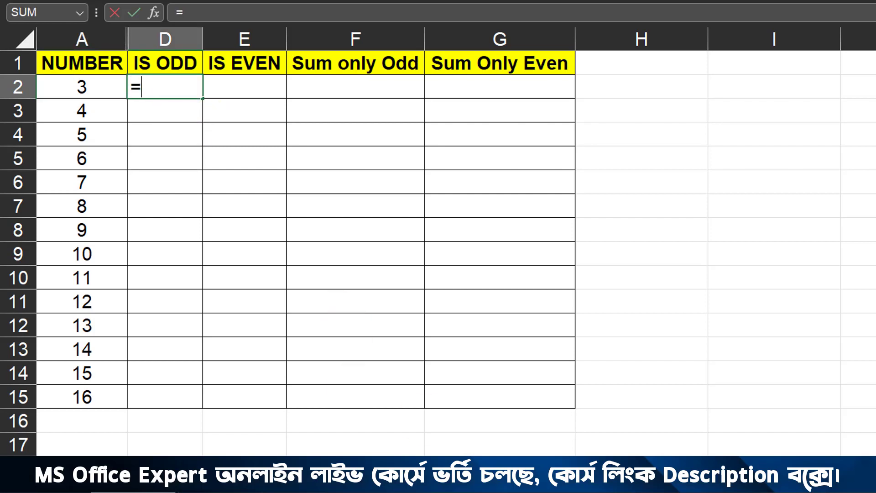
text(isod)
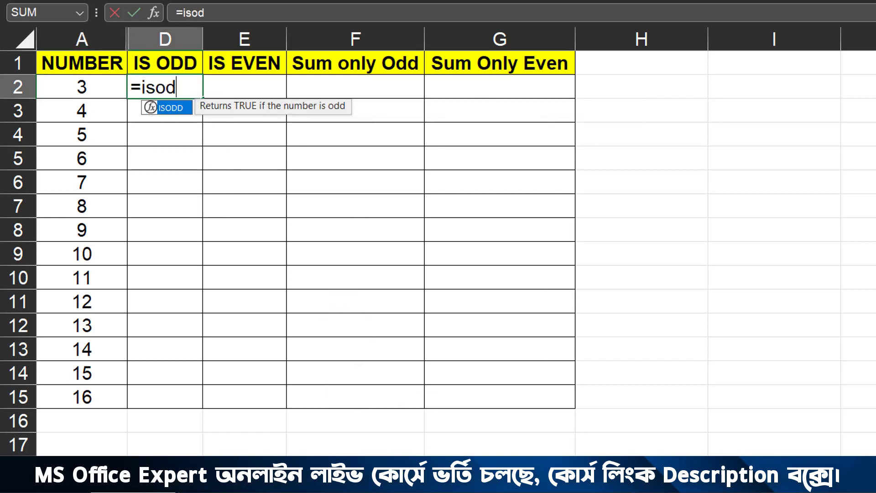
key(Tab)
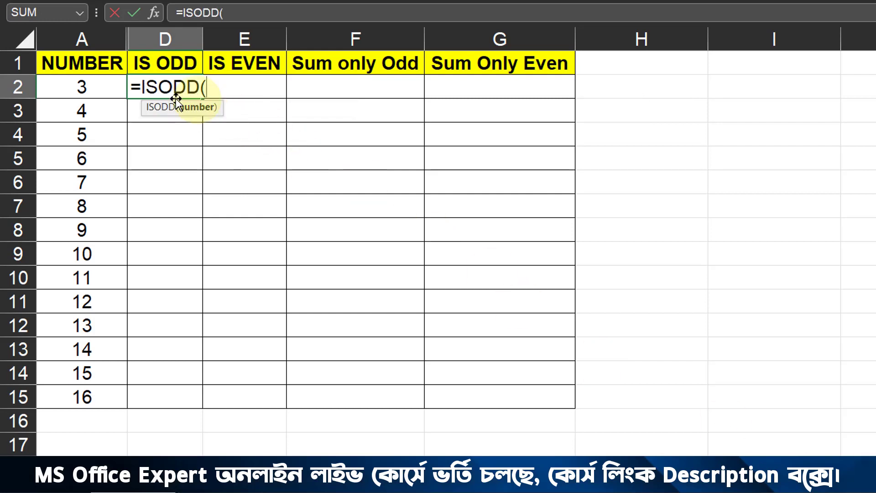
click(80, 87)
text())
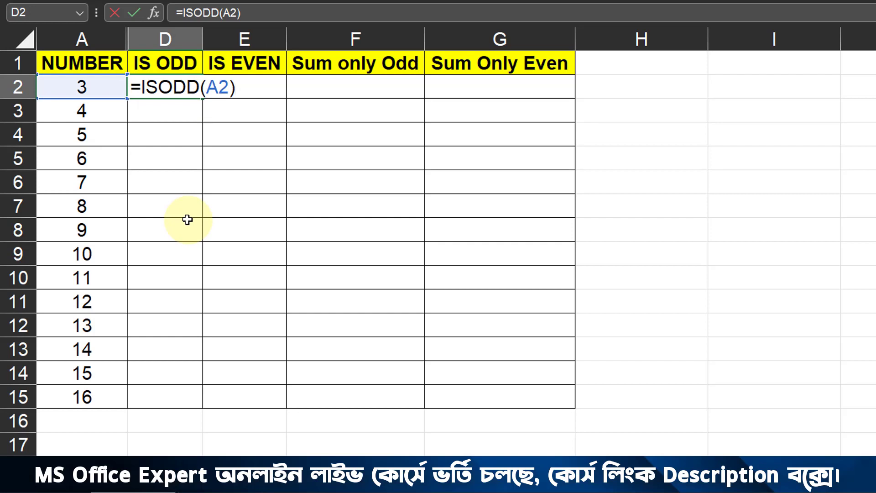
key(Return)
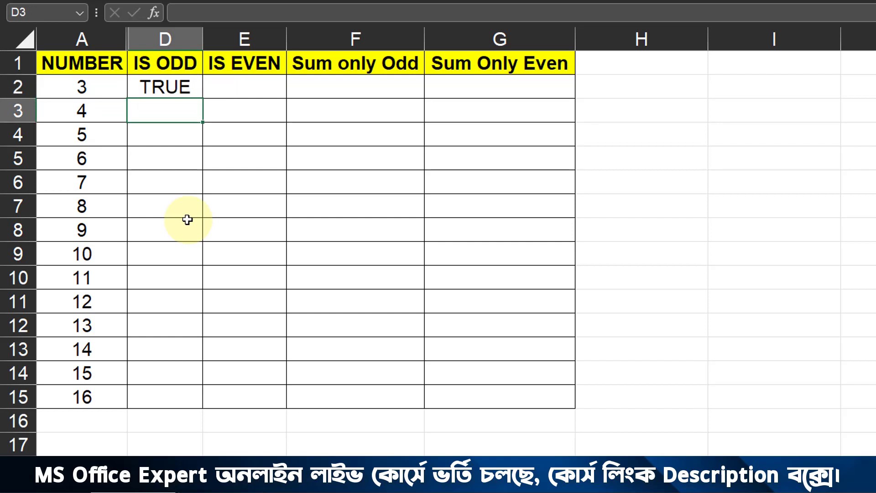
Fill the ISODD formula from D2 down through D15
click(182, 88)
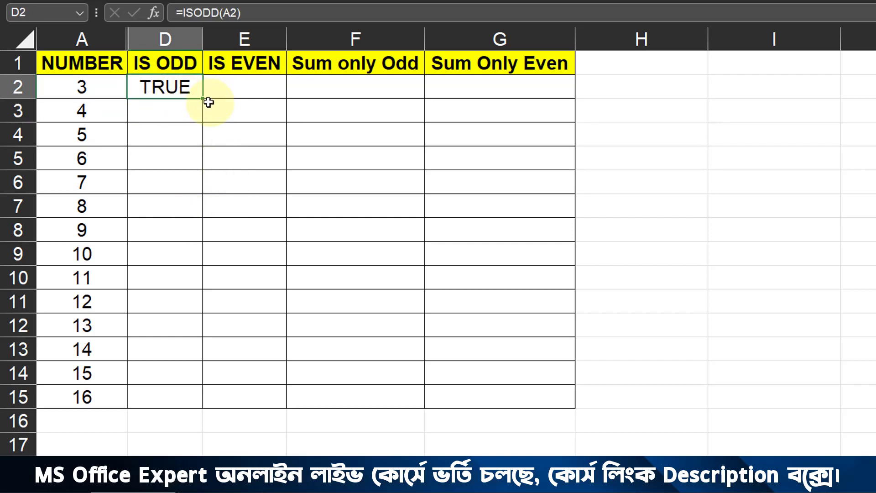
drag(204, 115, 201, 397)
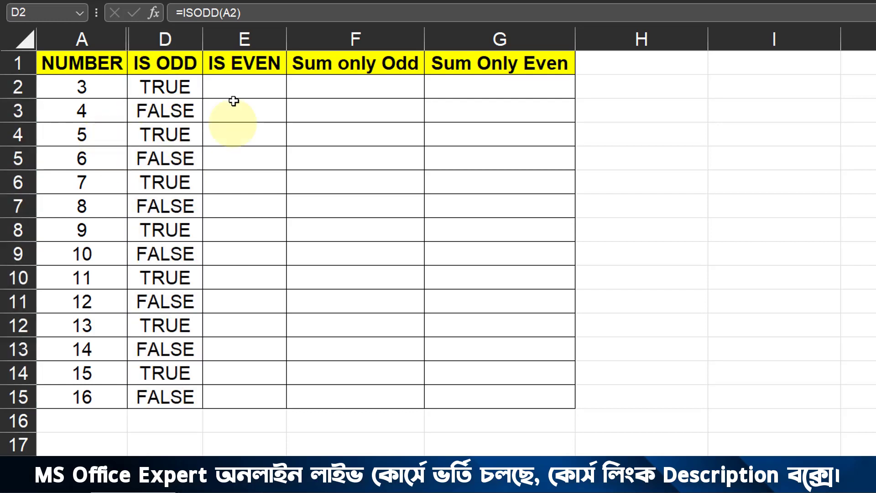
click(247, 82)
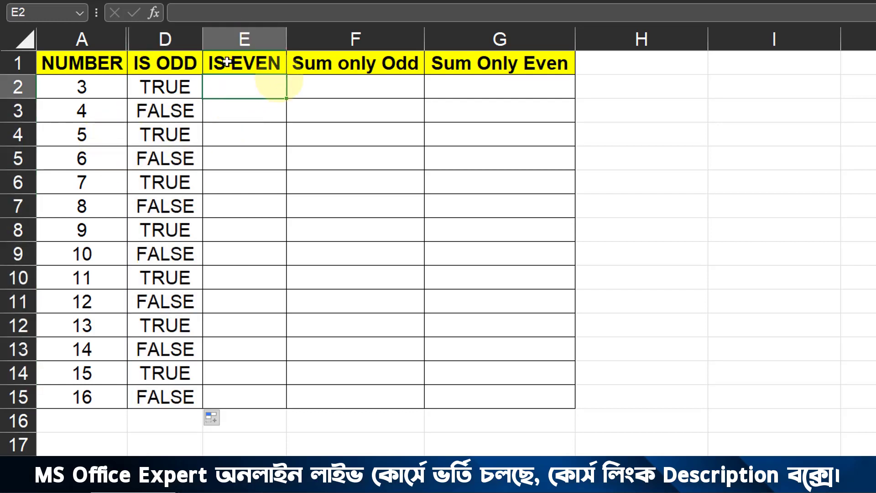
Hide the IS ODD column D so that the IS EVEN column sits beside the numbers
click(172, 33)
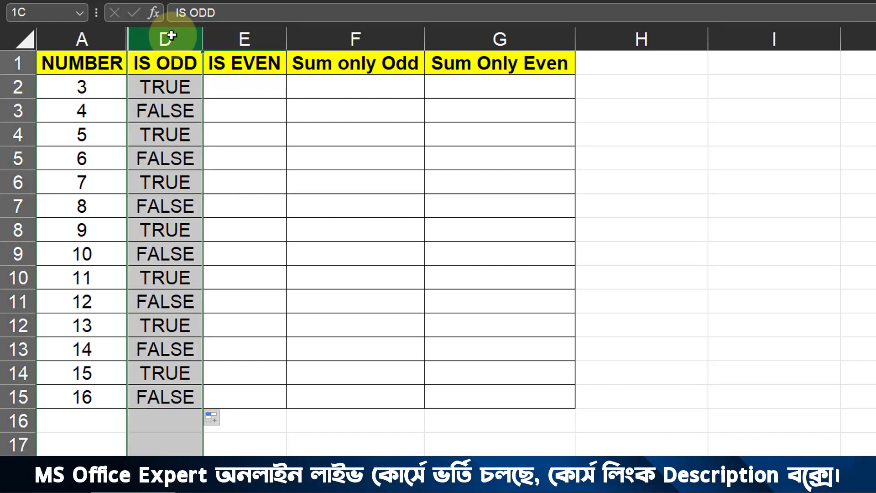
right_click(173, 34)
click(227, 322)
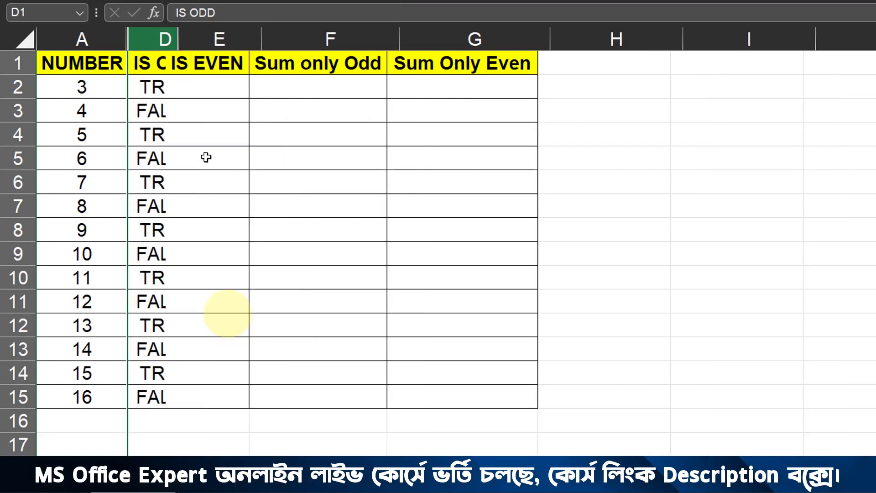
Enter the formula =ISEVEN(A2) in cell E2 of the IS EVEN column
click(186, 88)
text(=)
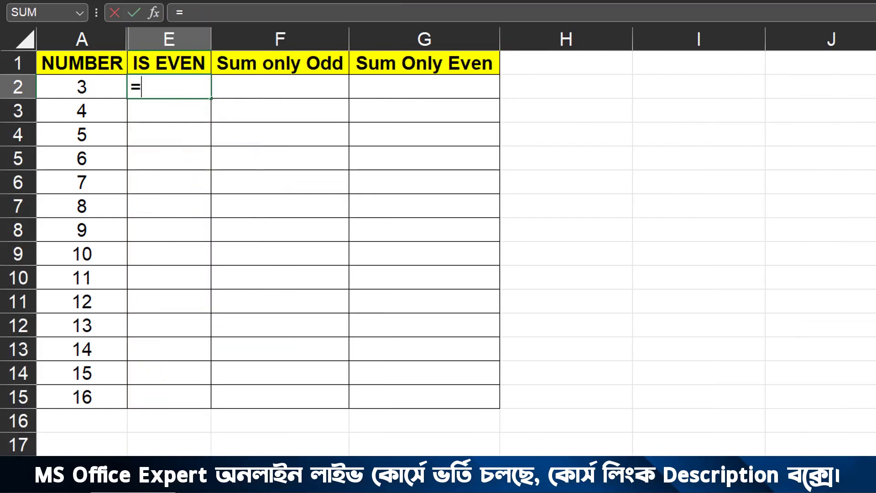
text(isev)
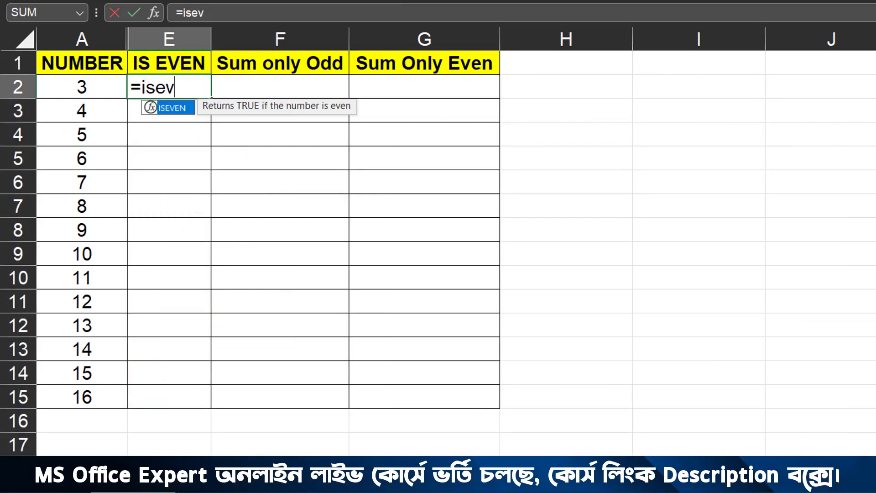
key(Tab)
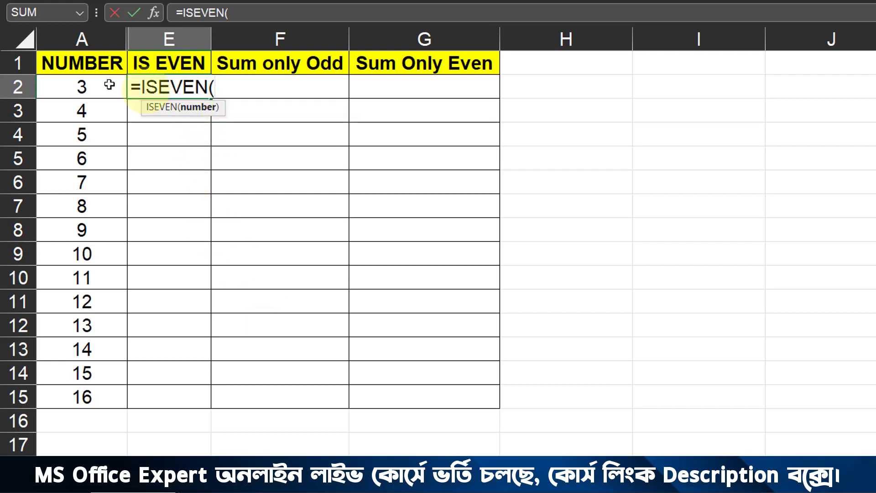
click(93, 87)
text())
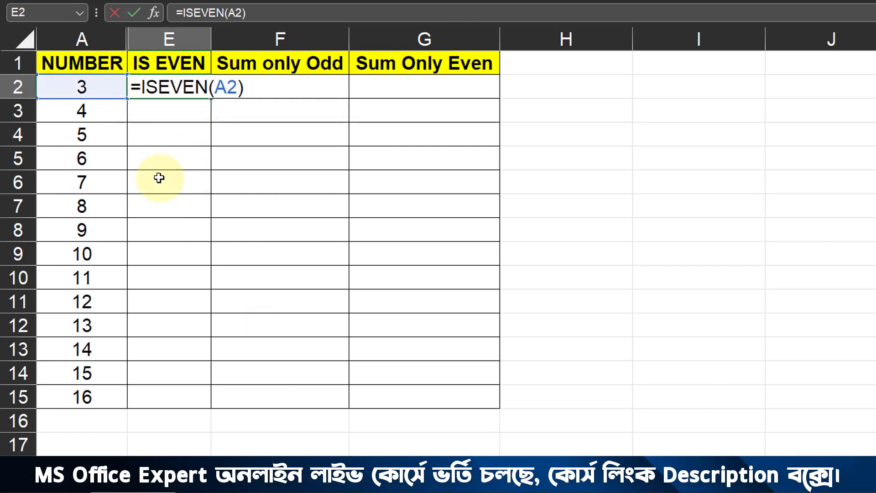
key(Return)
Fill the ISEVEN formula from E2 down through E15
click(185, 84)
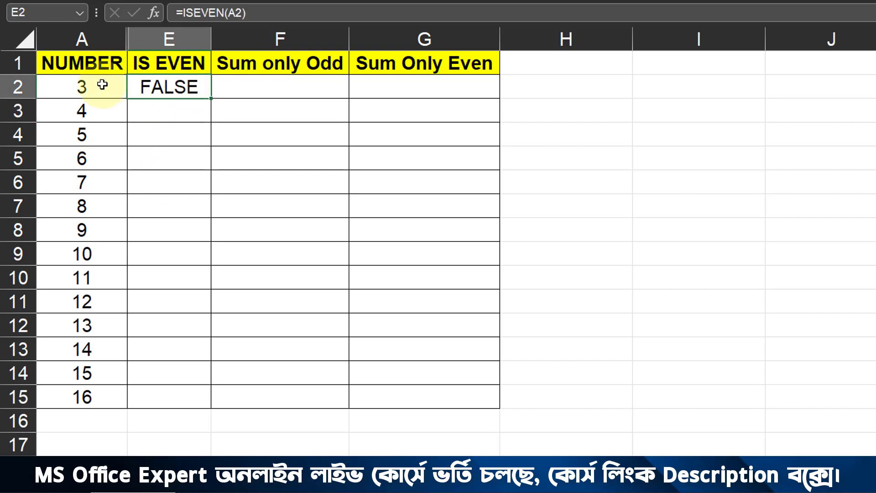
click(94, 87)
click(183, 86)
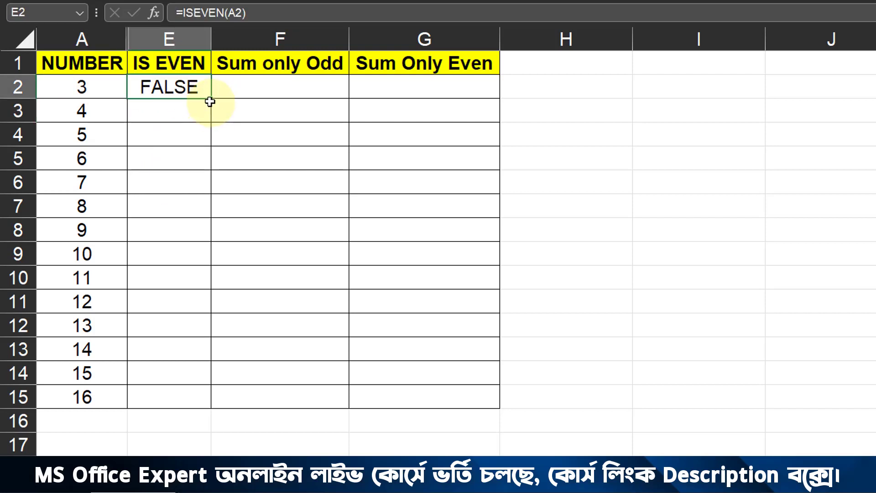
drag(213, 95, 211, 397)
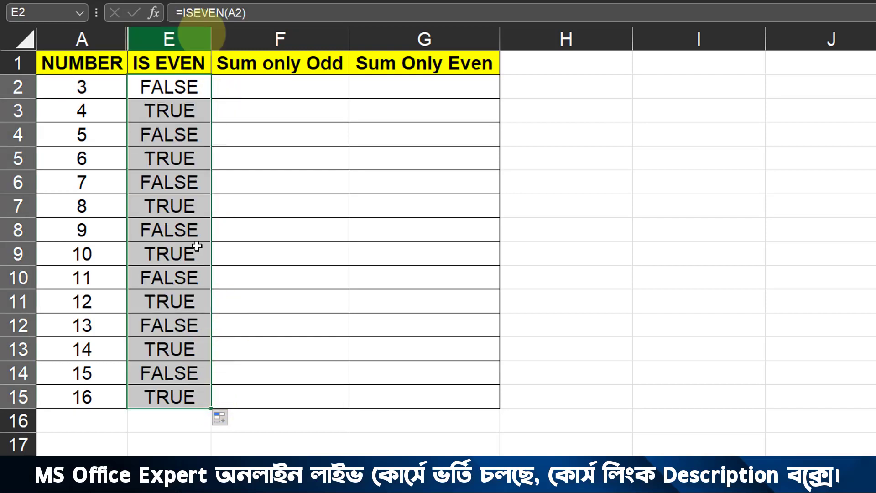
Hide the IS EVEN column E so that the Sum only Odd column sits beside the numbers
click(262, 69)
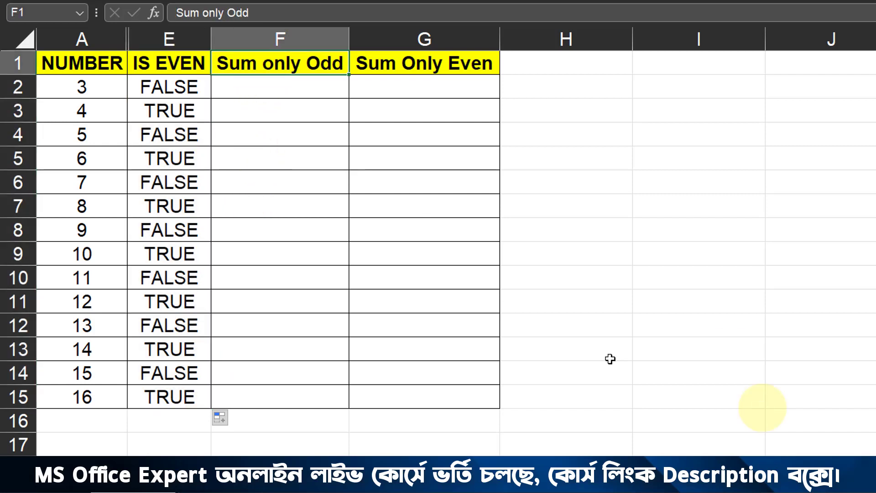
click(192, 38)
right_click(179, 40)
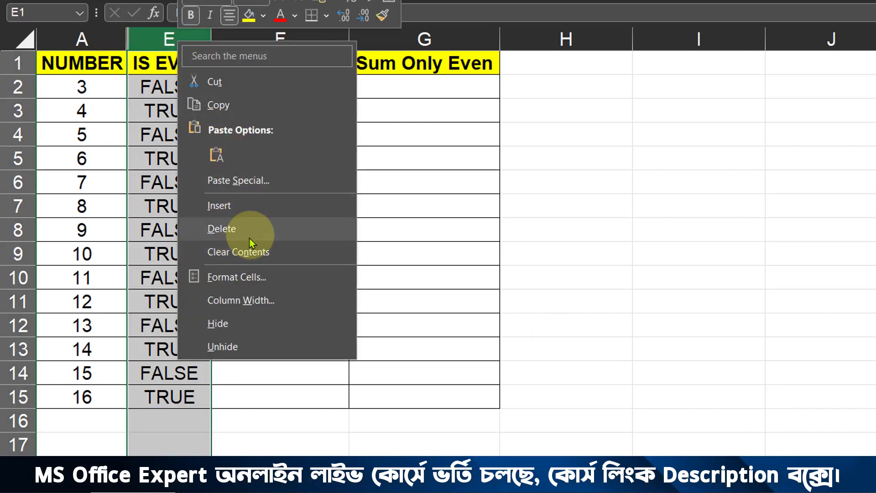
click(236, 324)
click(214, 130)
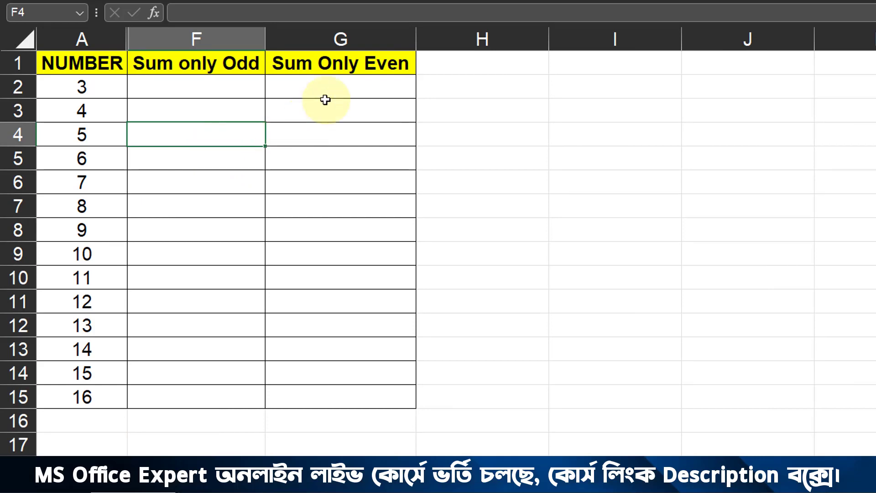
Undo the hiding of column E, its ISEVEN fill and formula, and the hiding of the IS ODD column D
click(229, 84)
click(194, 39)
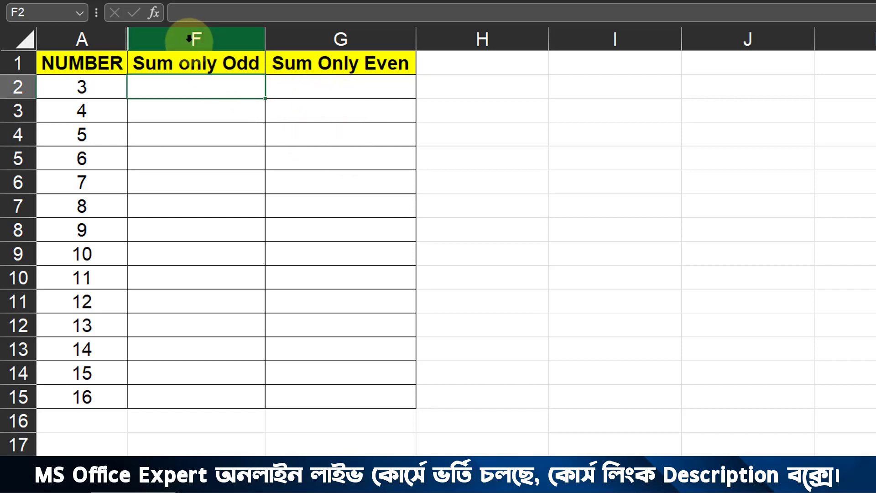
key(ctrl+z)
key(ctrl+z)
key(ctrl+z)
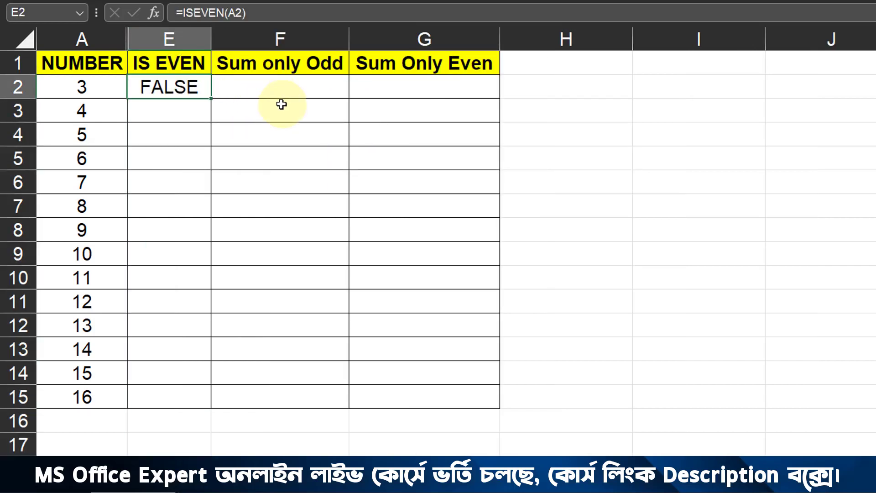
key(ctrl+z)
click(250, 104)
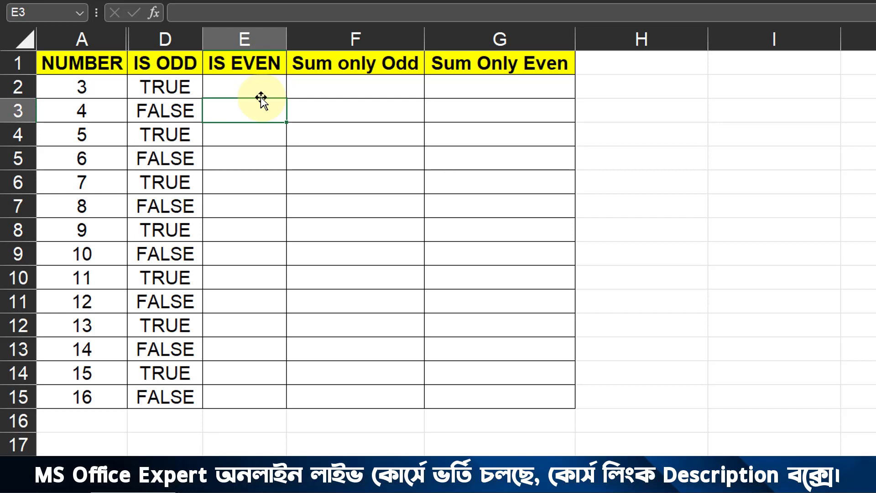
Hide the IS ODD and IS EVEN columns D and E together
drag(161, 38, 245, 39)
right_click(245, 40)
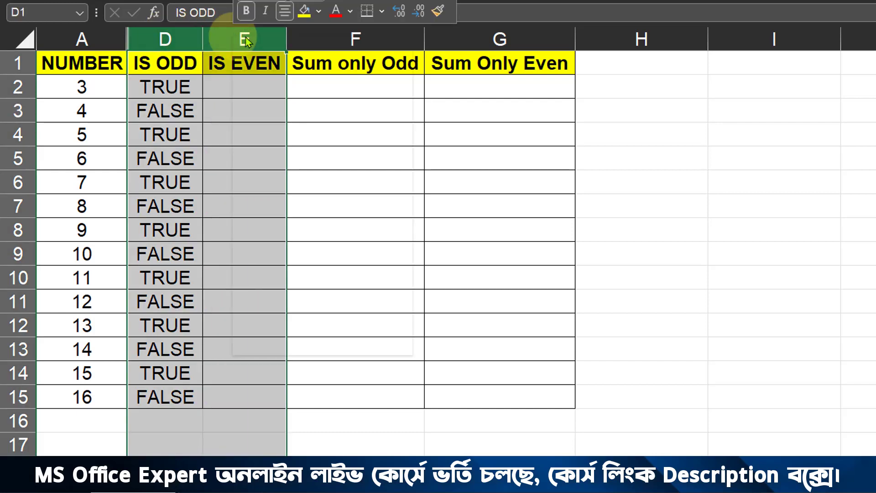
click(297, 322)
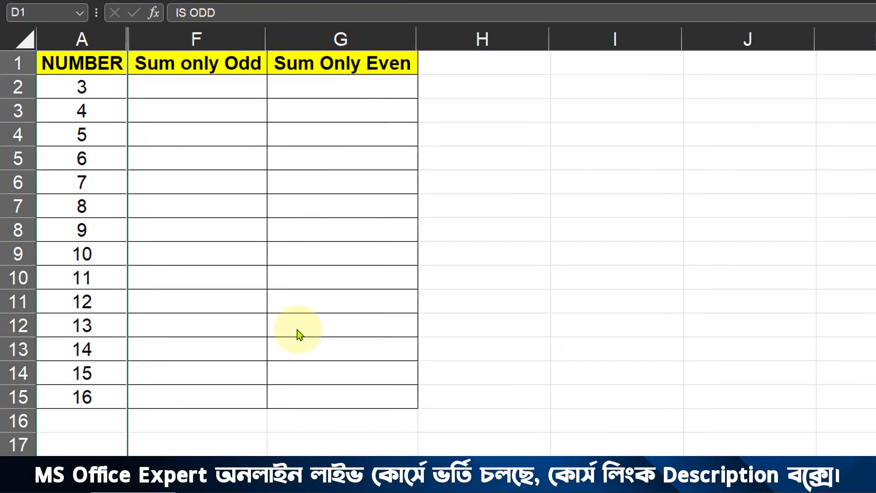
Start an IF formula in cell F2 of the Sum only Odd column with ISODD(A2) as its logical test
click(206, 108)
click(209, 92)
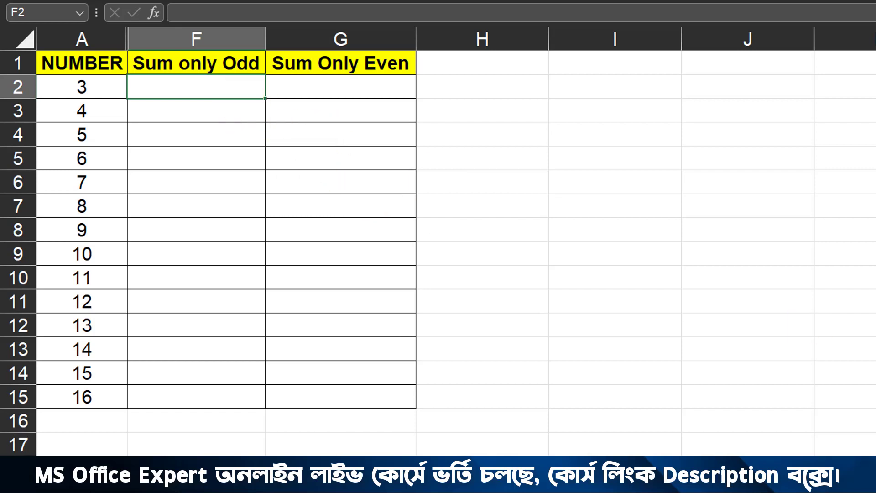
text(=if)
key(Tab)
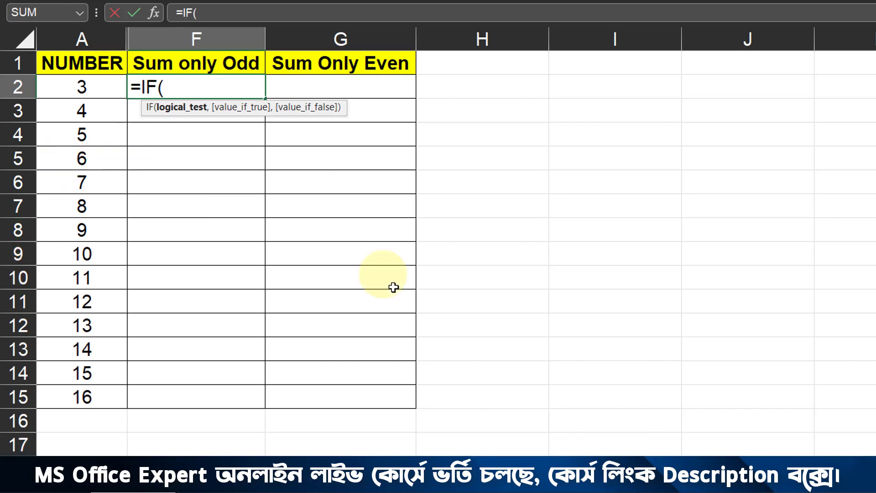
text(is)
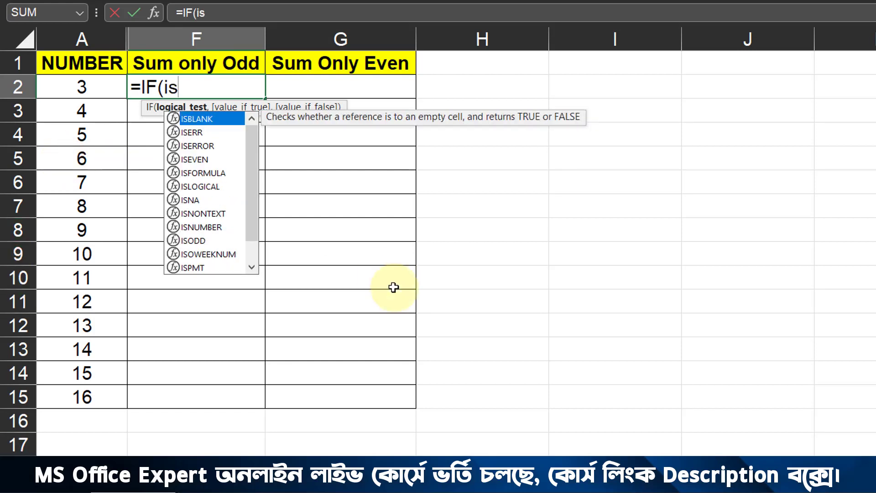
text(o)
text(dd)
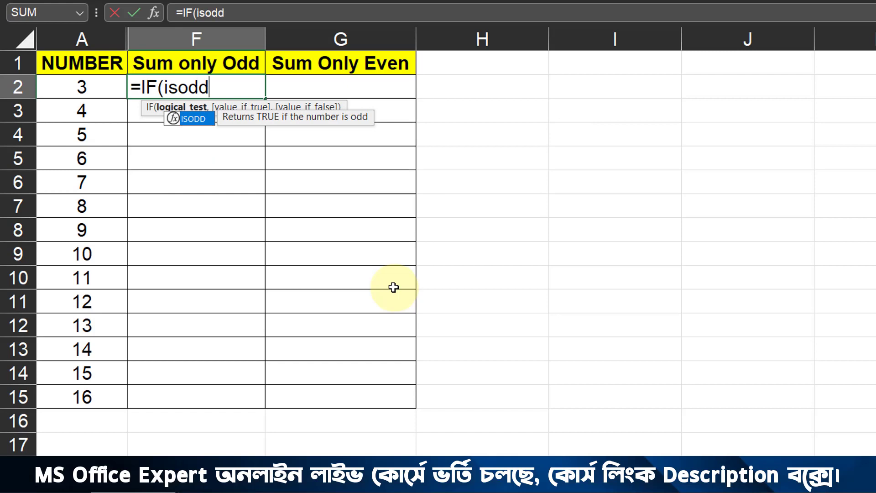
key(Tab)
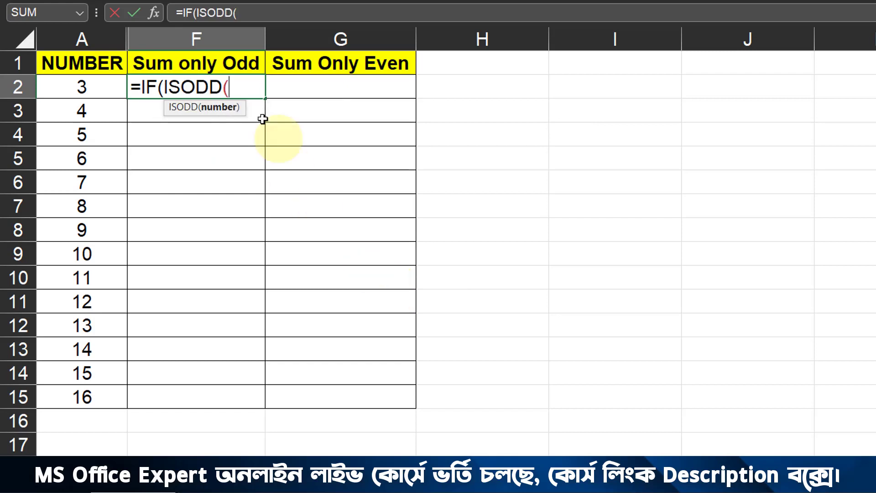
click(104, 84)
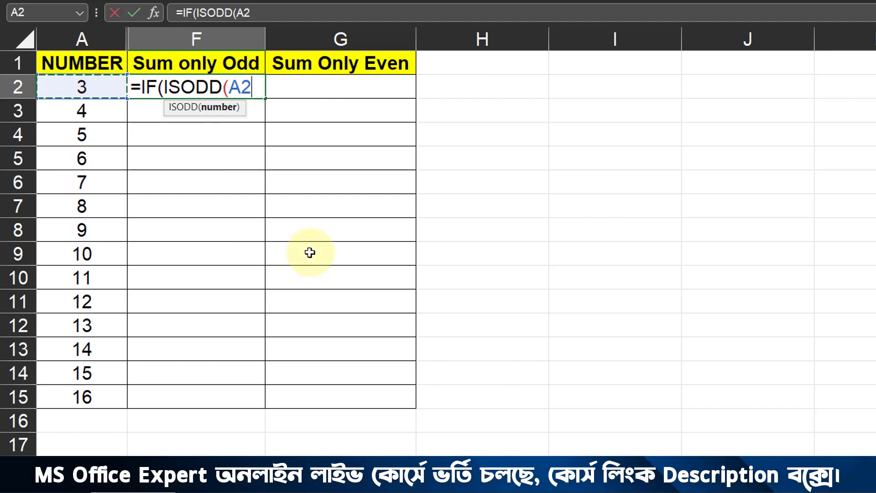
text())
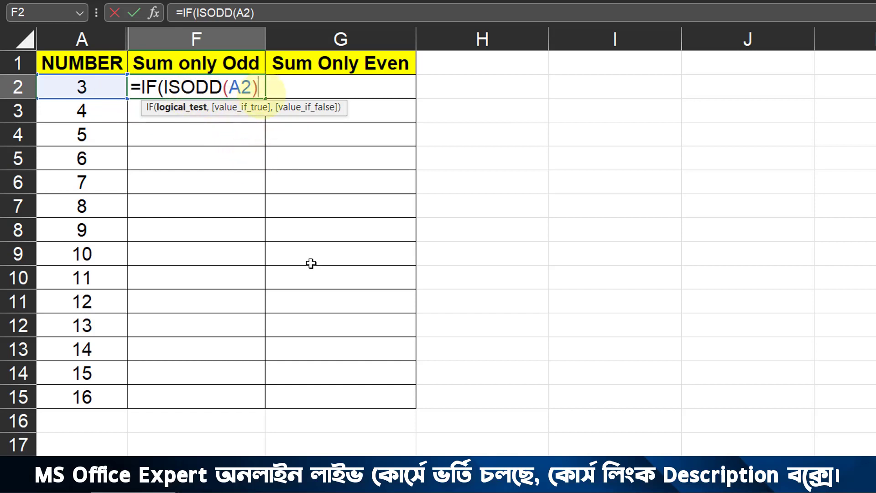
text(,)
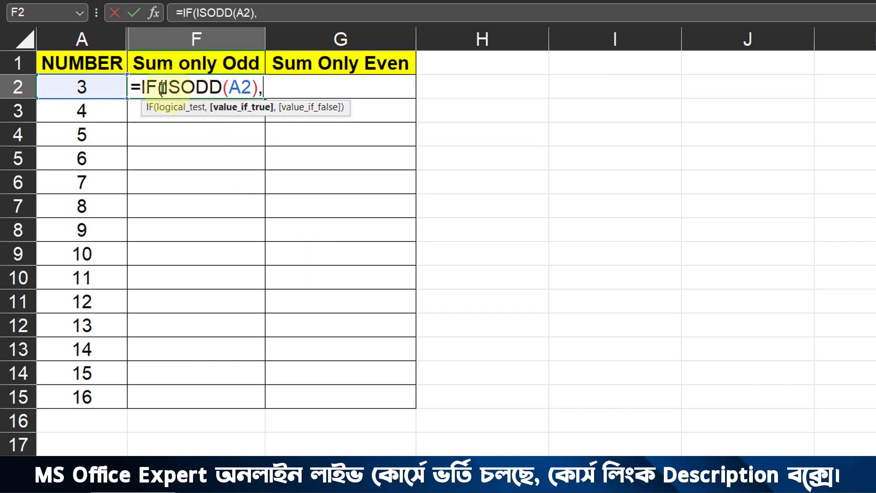
Complete the F2 formula as =IF(ISODD(A2),A2,"") so that even numbers give an empty text
drag(163, 87, 262, 87)
click(263, 86)
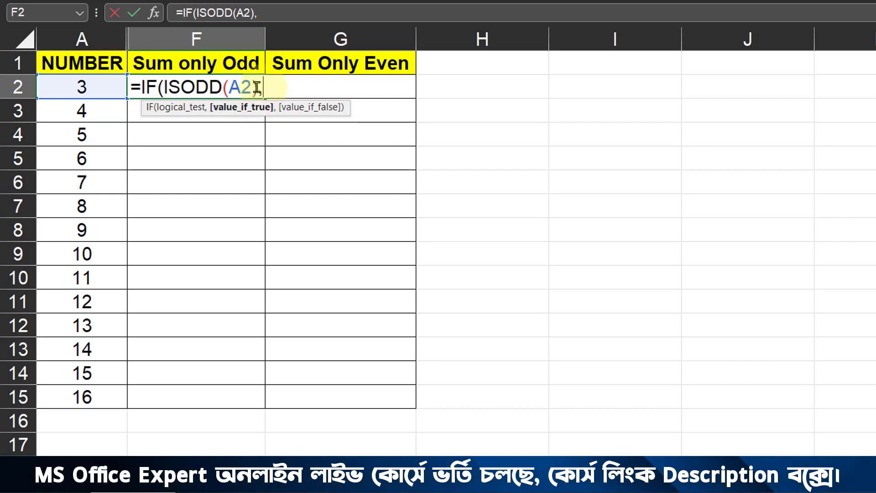
click(108, 86)
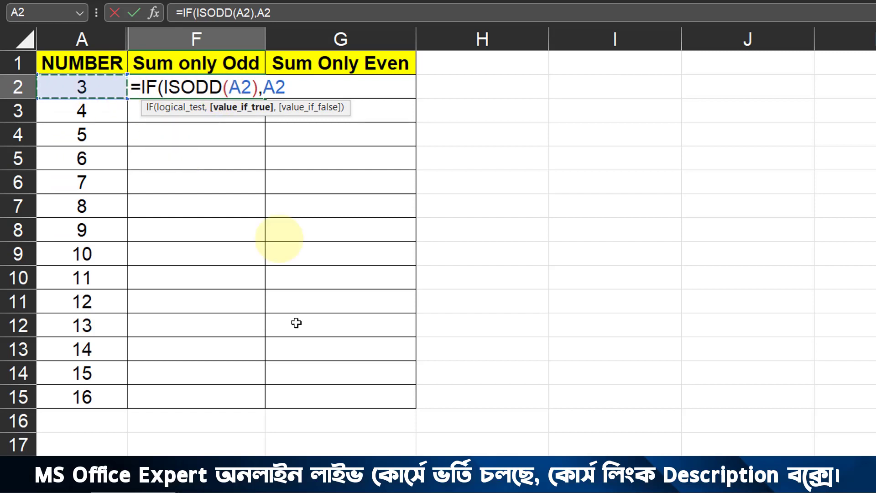
text(,)
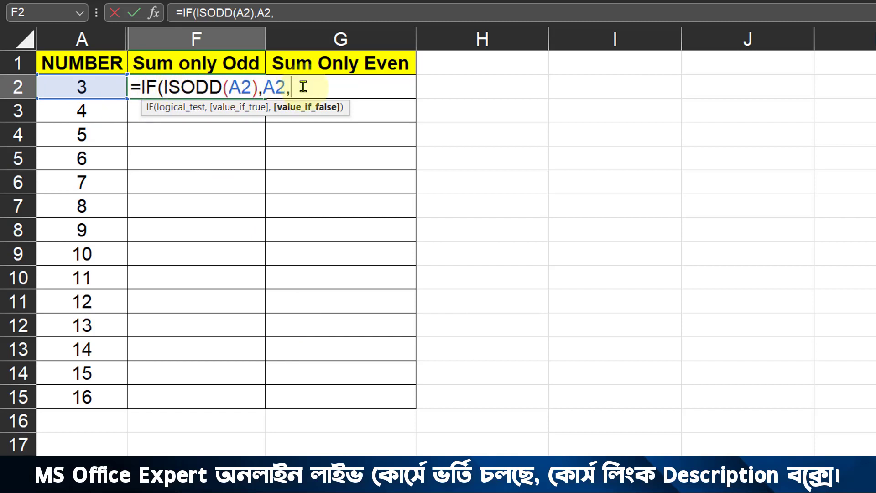
text("")
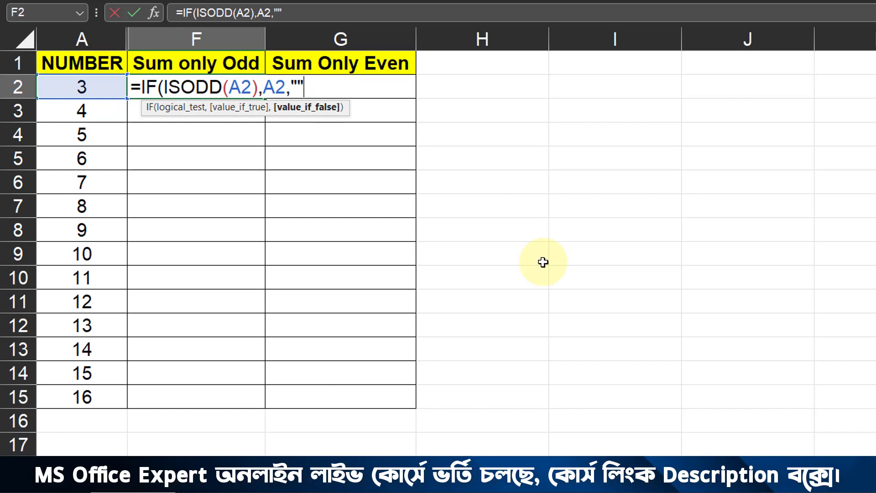
text())
key(Return)
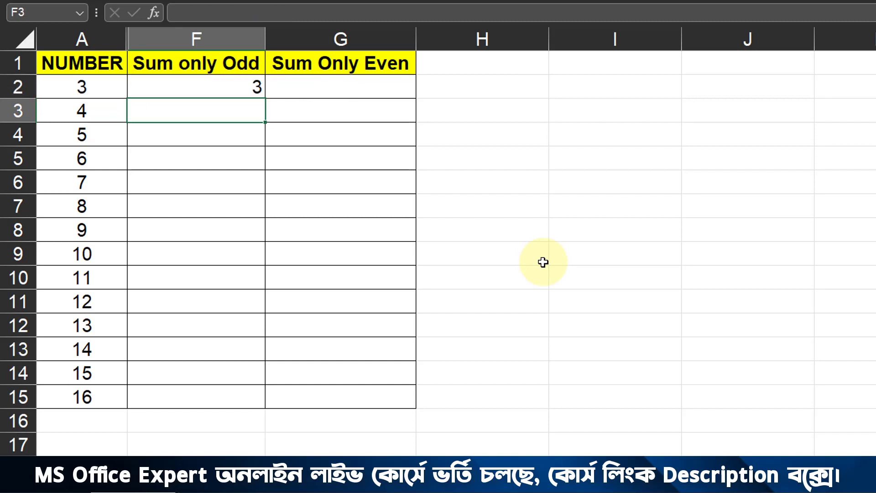
Fill the IF and ISODD formula from F2 down through F15
click(231, 89)
click(98, 90)
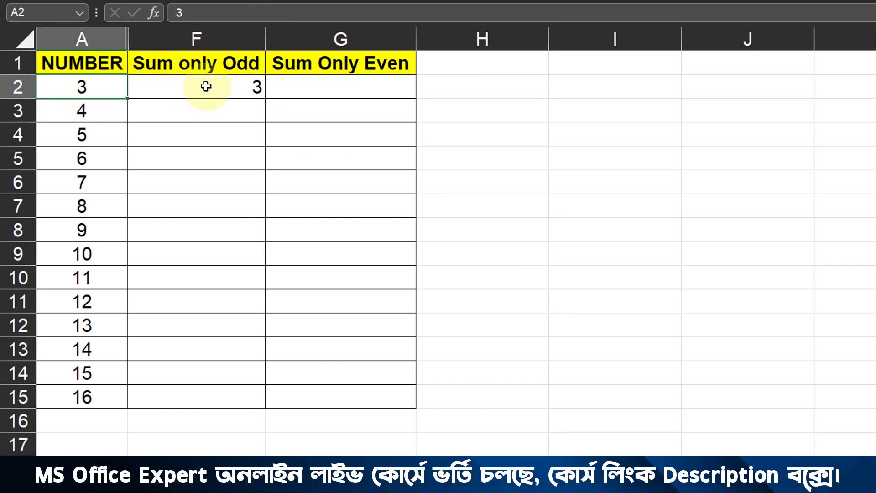
click(205, 87)
click(115, 88)
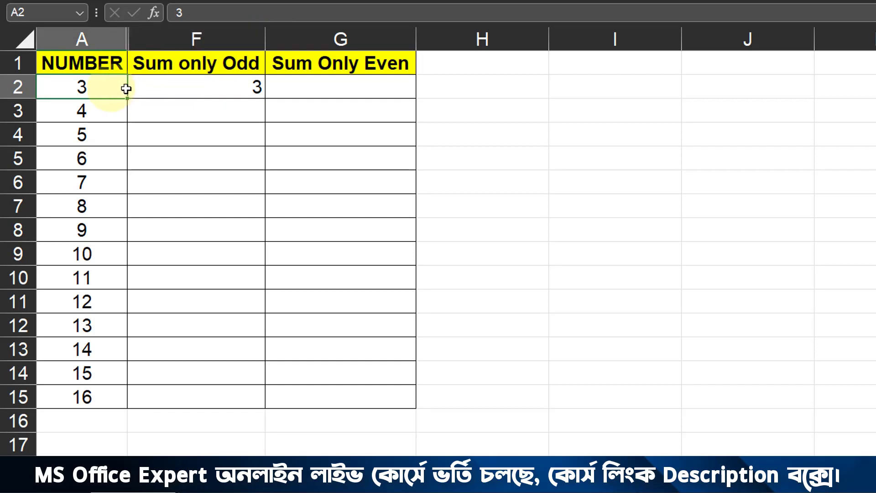
click(172, 86)
drag(268, 97, 254, 397)
drag(107, 81, 126, 114)
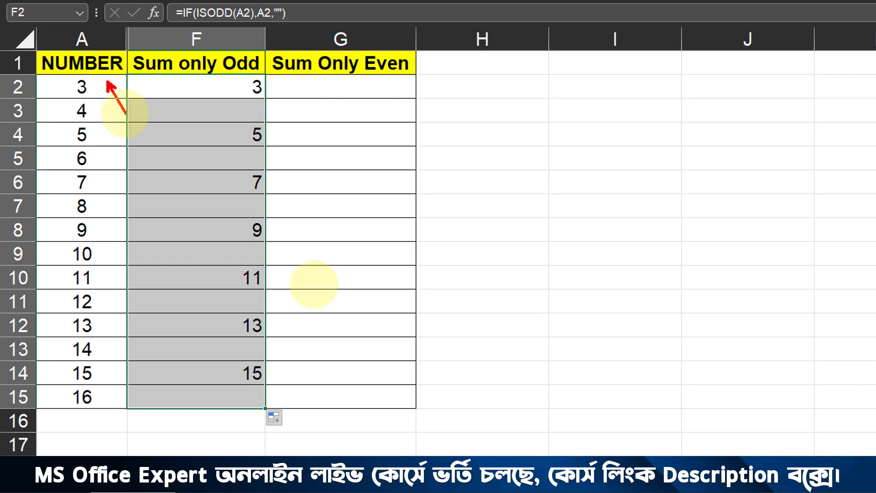
drag(213, 69, 281, 102)
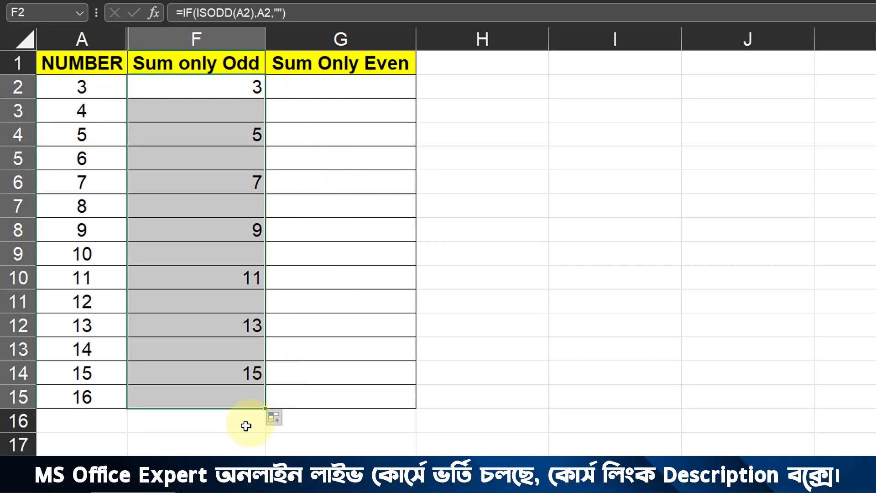
Total the odd numbers in cell F16 with the formula =SUM(F2:F15)
click(245, 425)
text(=sum)
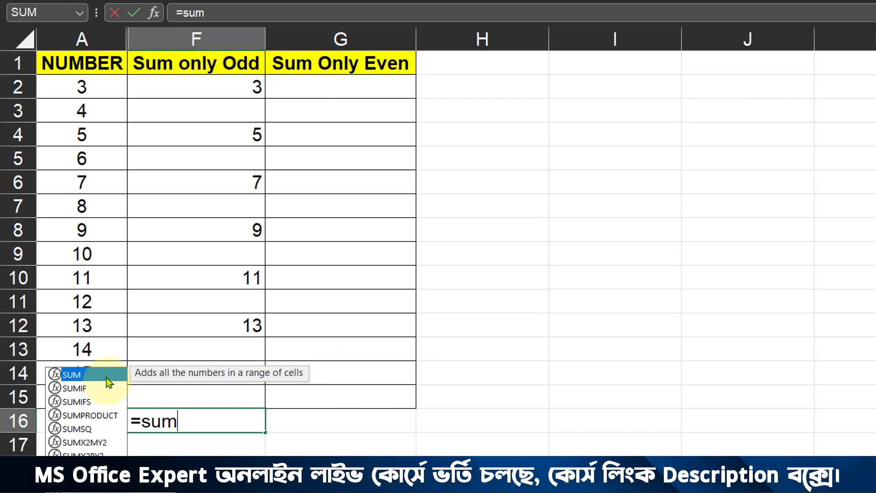
double_click(73, 375)
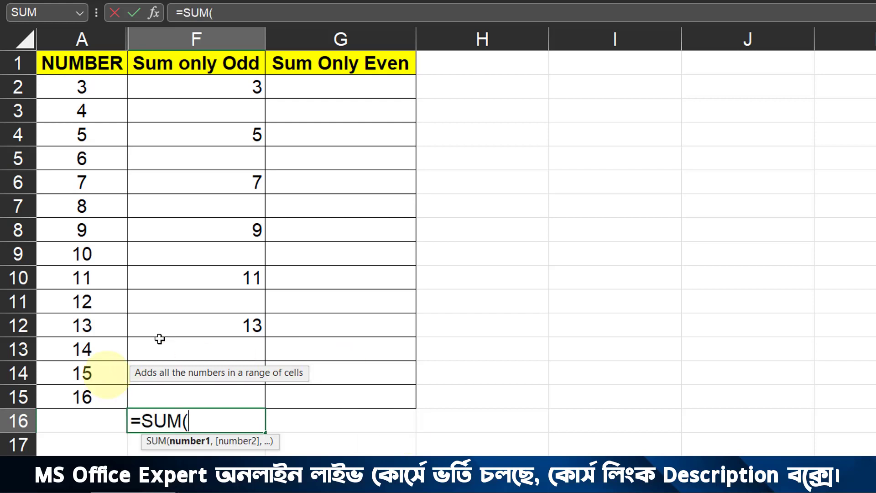
click(242, 88)
drag(244, 165, 252, 406)
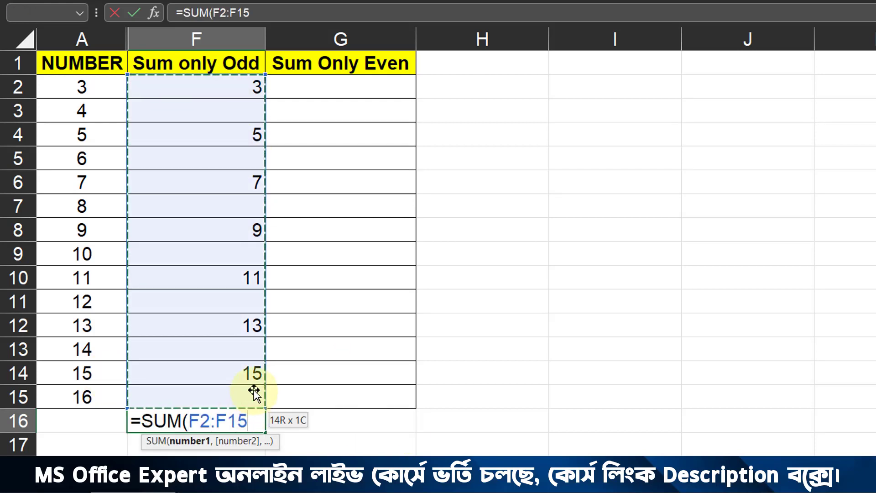
key(Return)
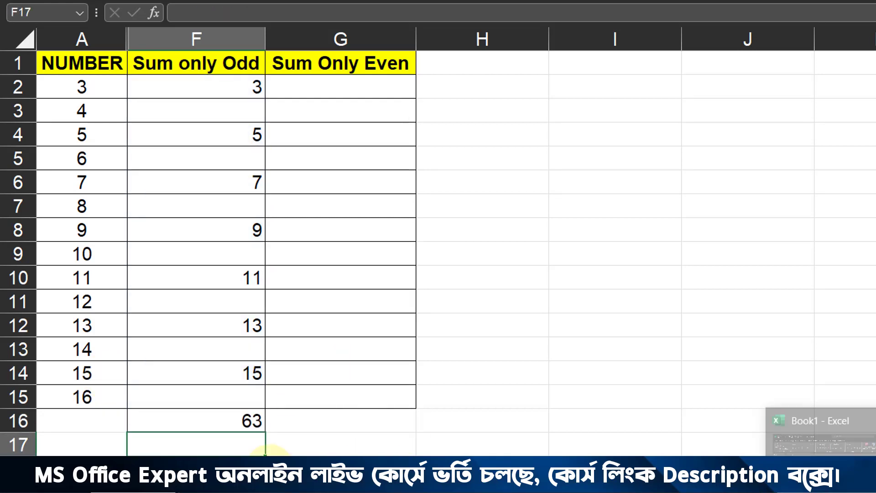
click(254, 420)
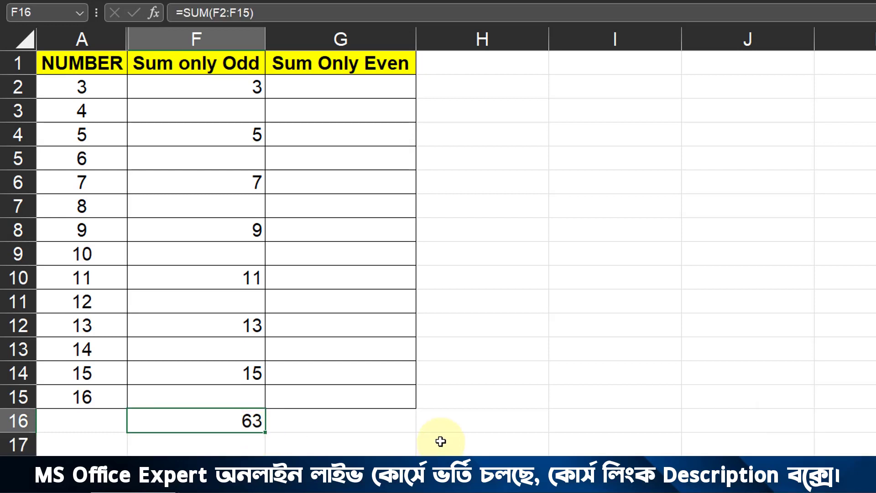
Start an IF formula in cell G2 of the Sum Only Even column with ISEVEN(A2) as its logical test
click(370, 91)
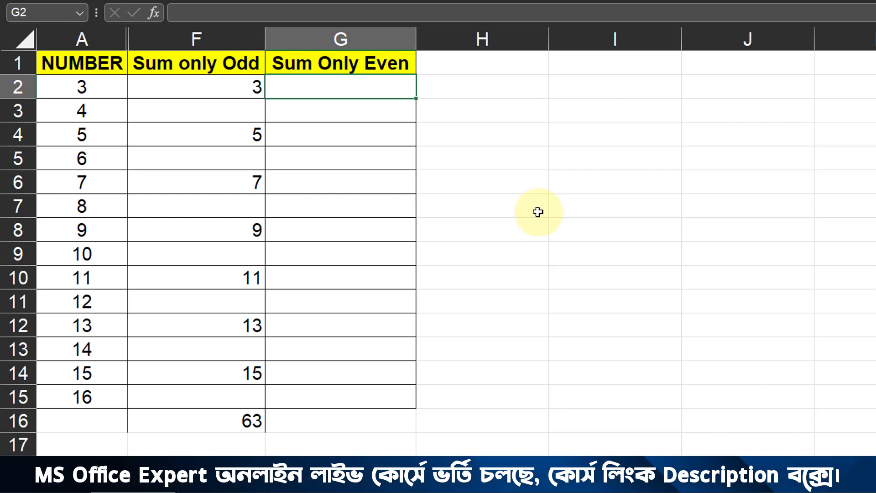
text(=if)
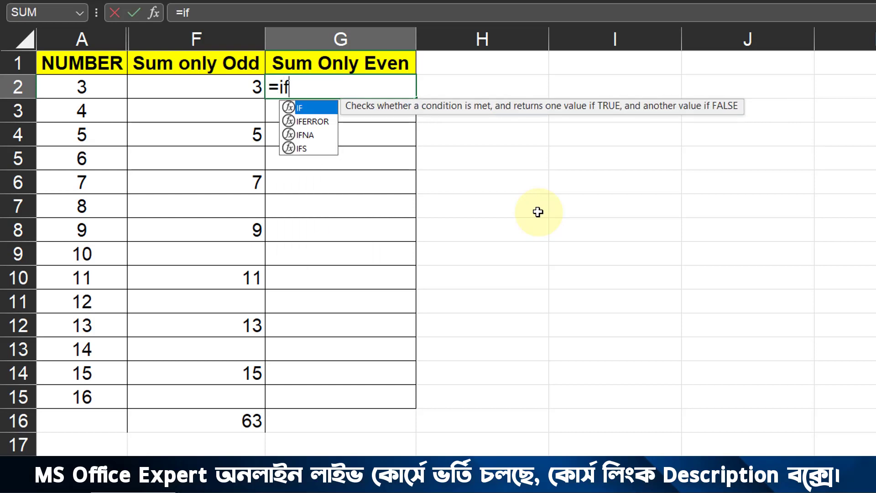
key(Tab)
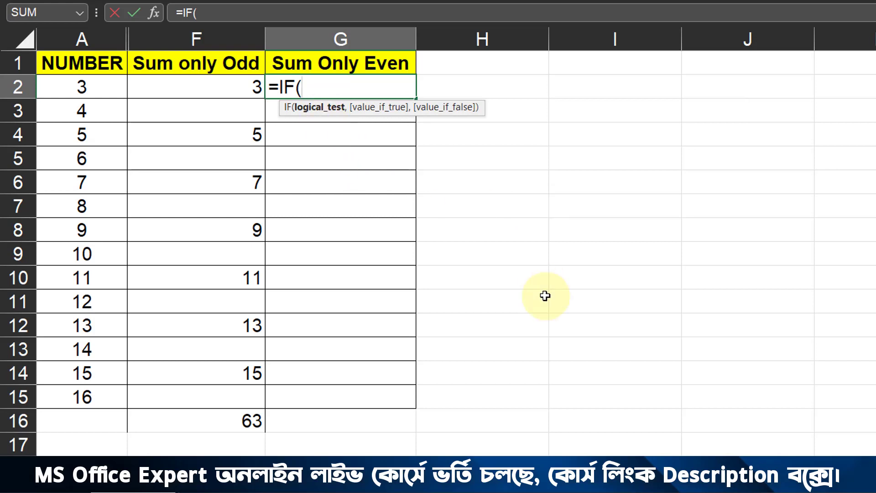
text(is)
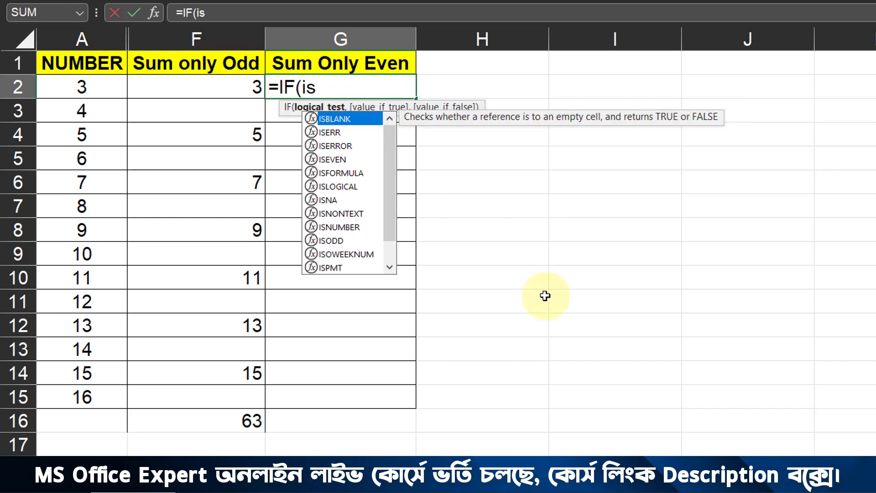
text(ev)
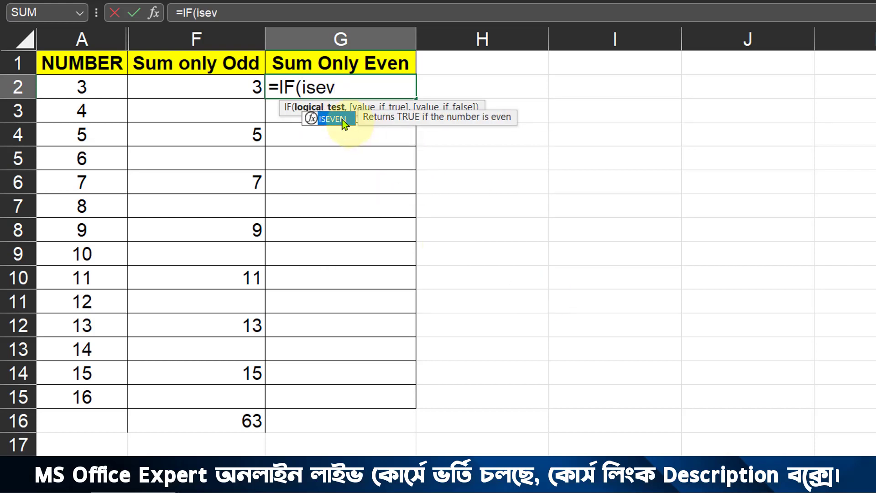
double_click(343, 119)
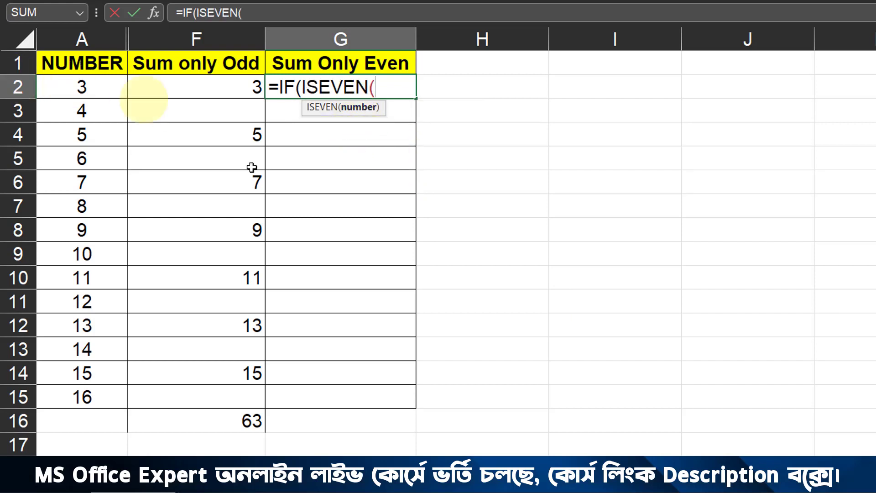
click(84, 88)
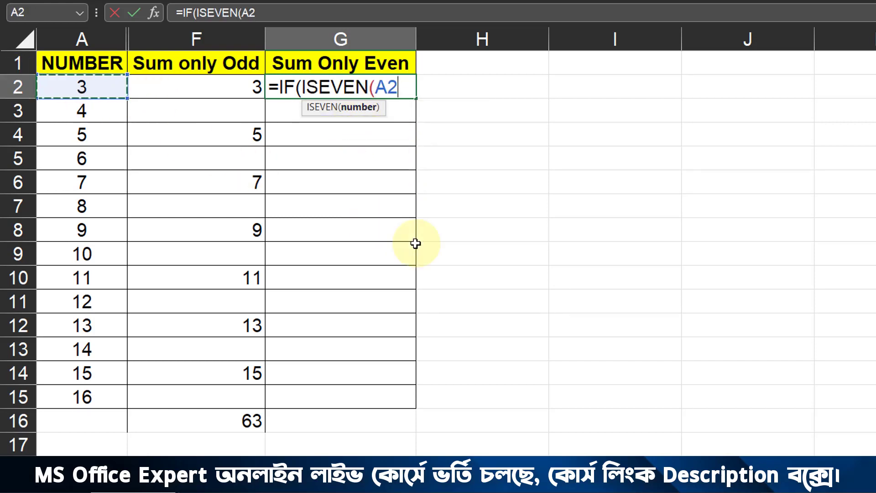
text())
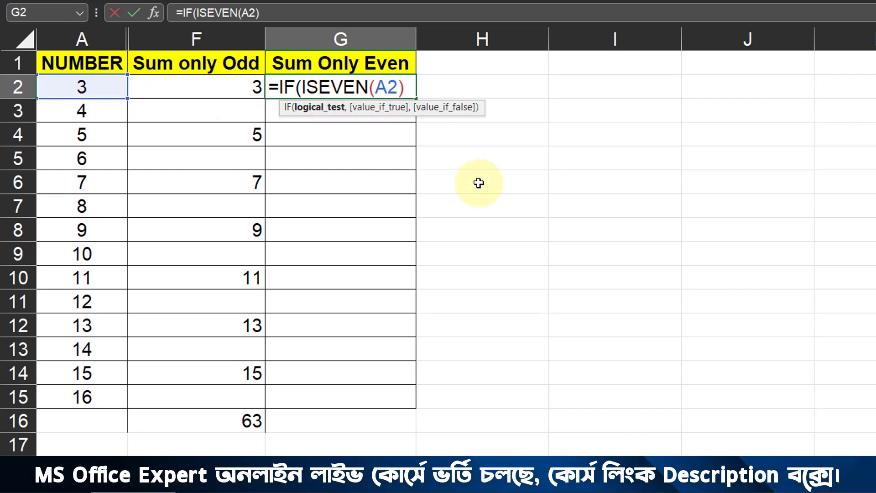
Complete the G2 formula as =IF(ISEVEN(A2),A2,"") so that odd numbers give an empty text
text(,)
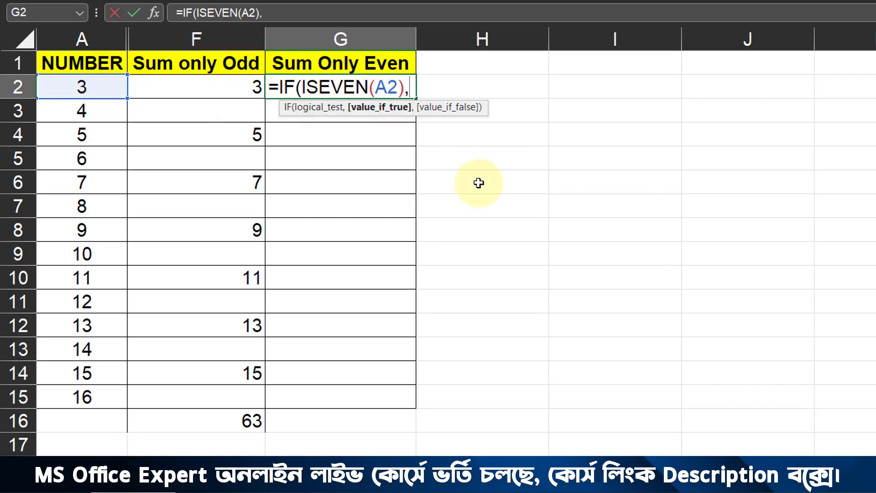
click(105, 83)
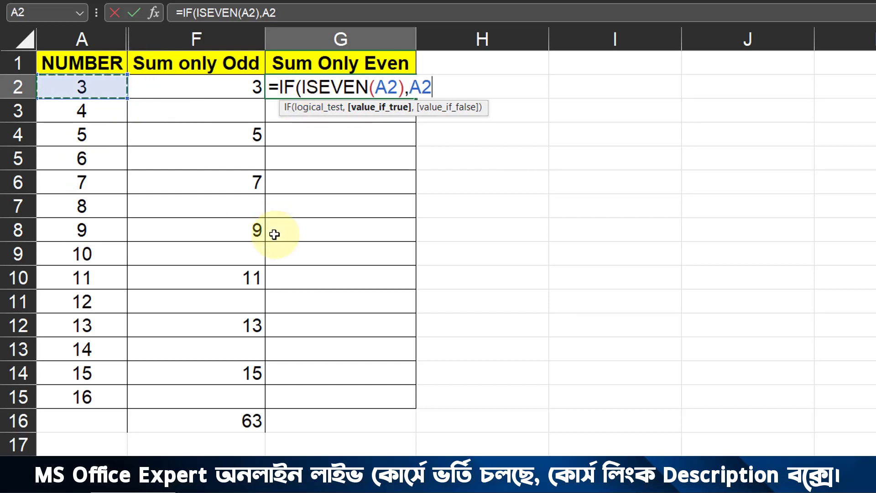
text(,"")
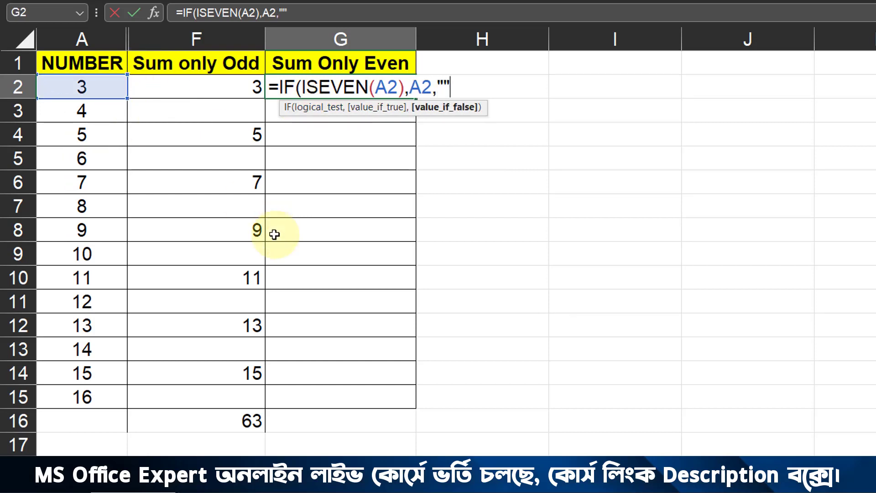
text())
key(Return)
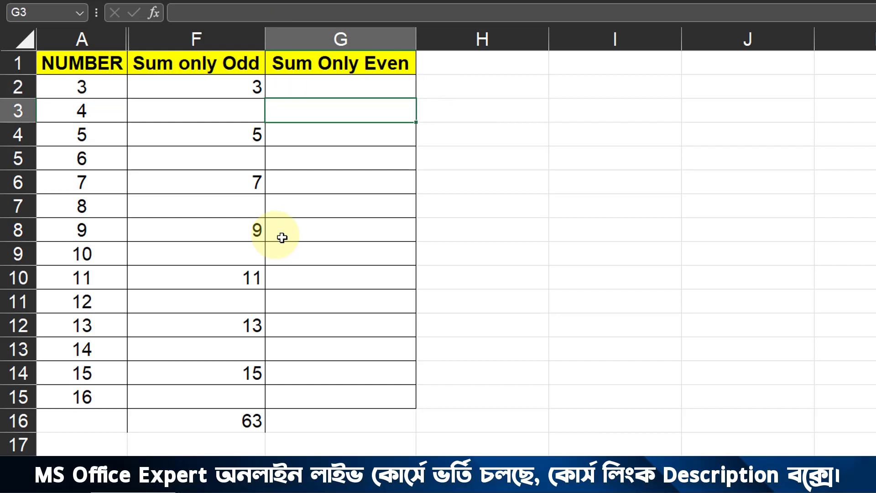
Fill the IF and ISEVEN formula from G2 down through G15
click(375, 90)
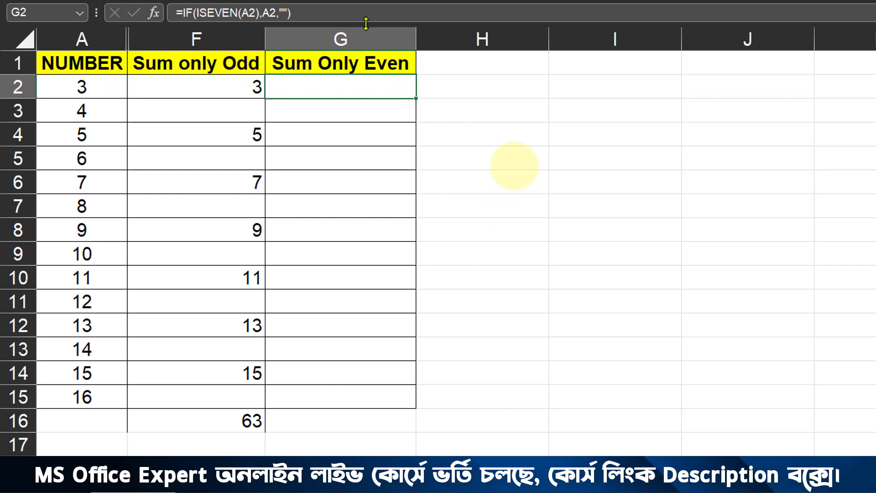
drag(417, 99, 402, 404)
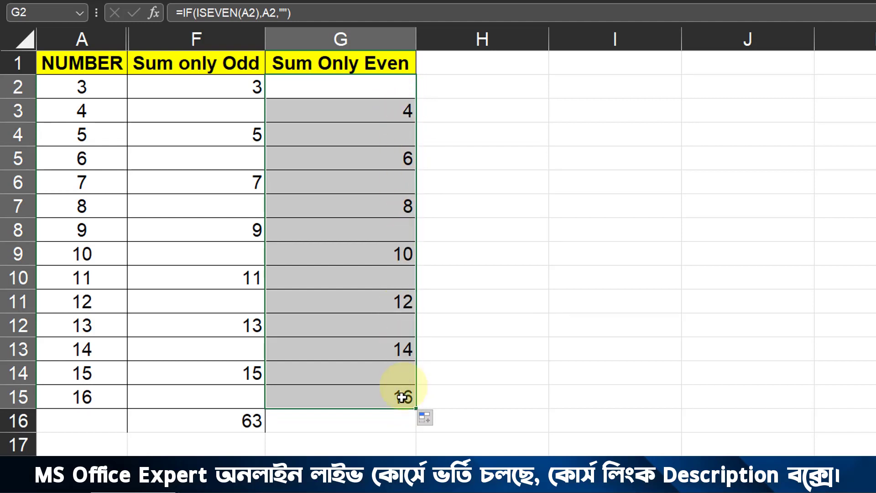
Total the even numbers in cell G16 with the formula =SUM(G2:G15)
click(393, 417)
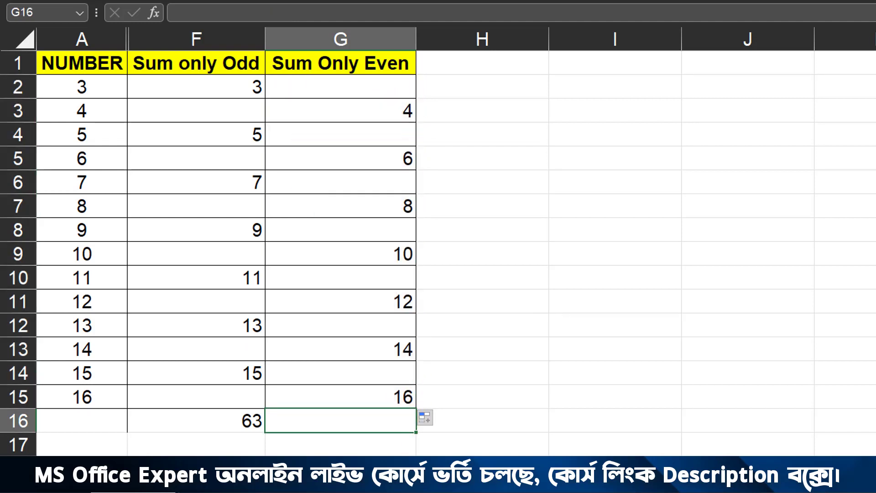
text(=sum)
key(Tab)
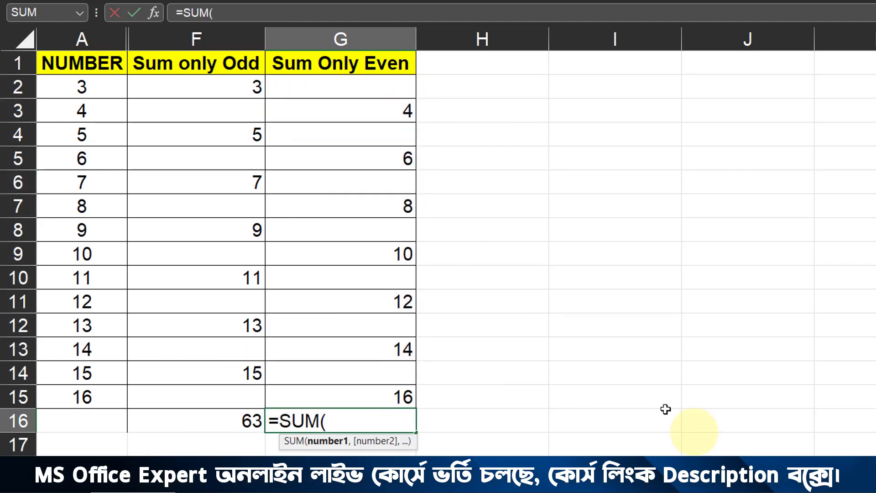
drag(373, 93, 378, 392)
key(Return)
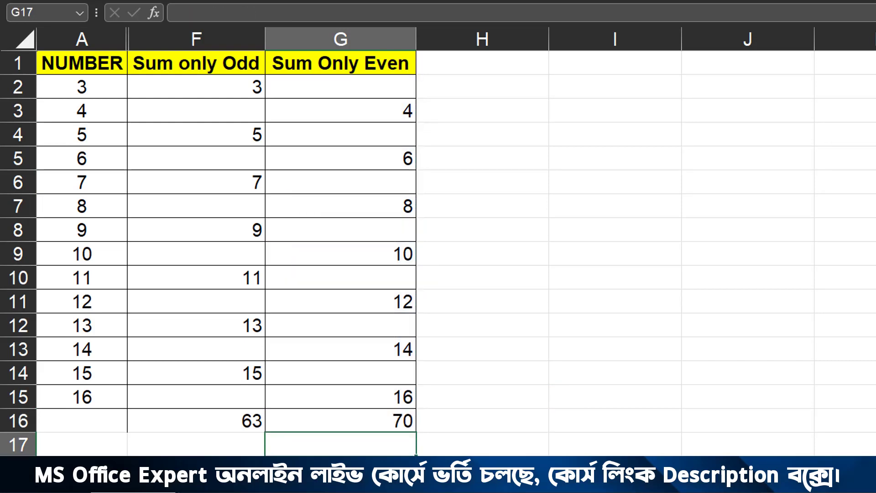
click(404, 420)
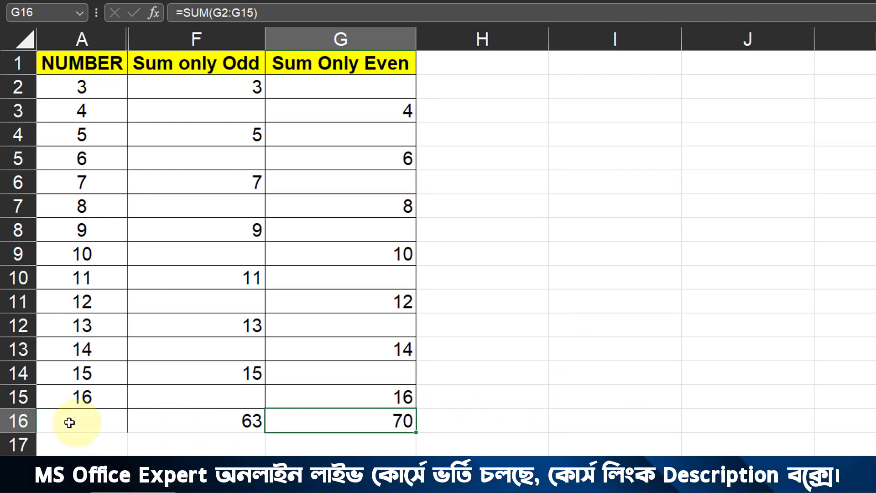
drag(212, 418, 346, 420)
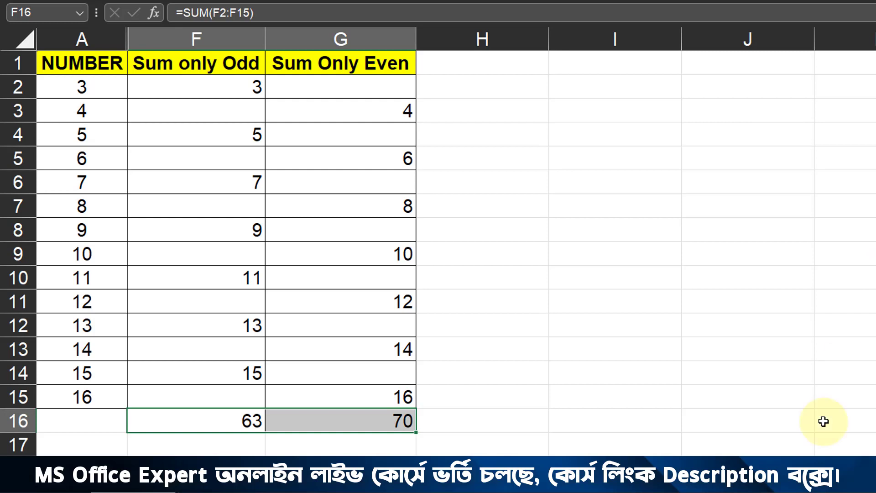
key(ctrl+2)
mouse_move(168, 45)
mouse_down()
mouse_move(251, 60)
mouse_move(437, 399)
mouse_move(442, 434)
mouse_up()
drag(248, 422, 265, 455)
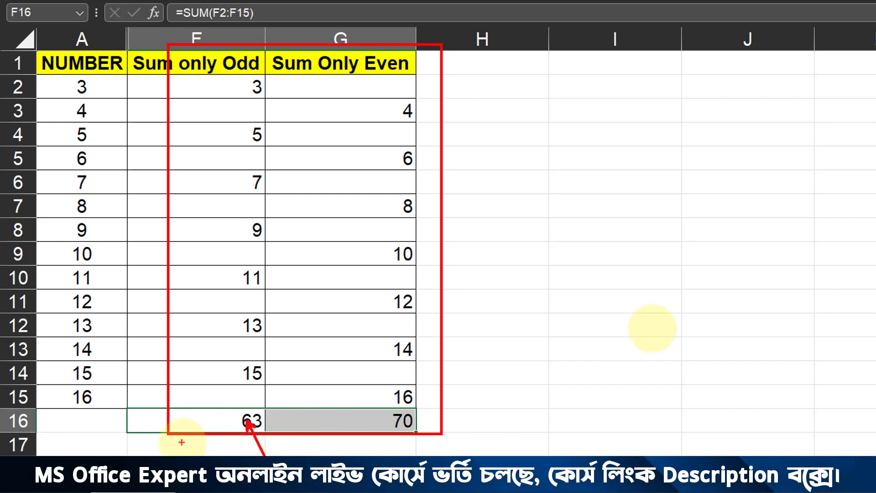
mouse_move(60, 71)
mouse_down()
mouse_move(82, 89)
mouse_move(124, 329)
mouse_move(115, 407)
mouse_move(124, 455)
mouse_up()
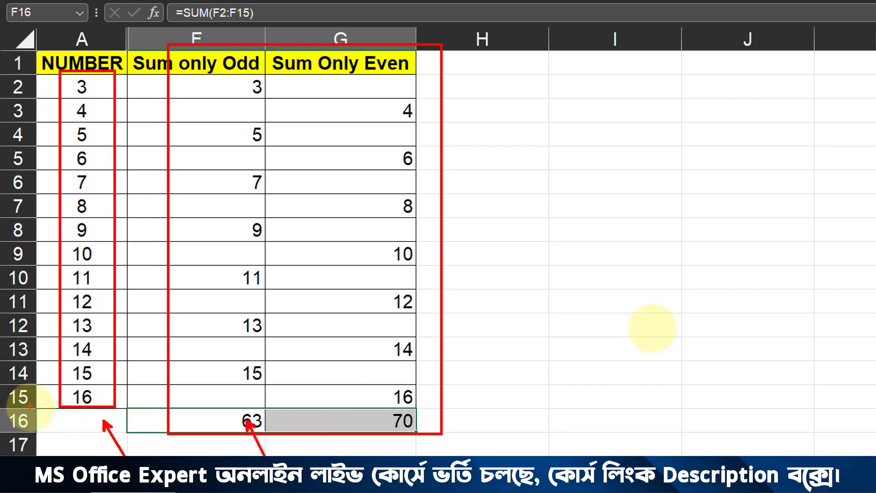
drag(29, 406, 118, 436)
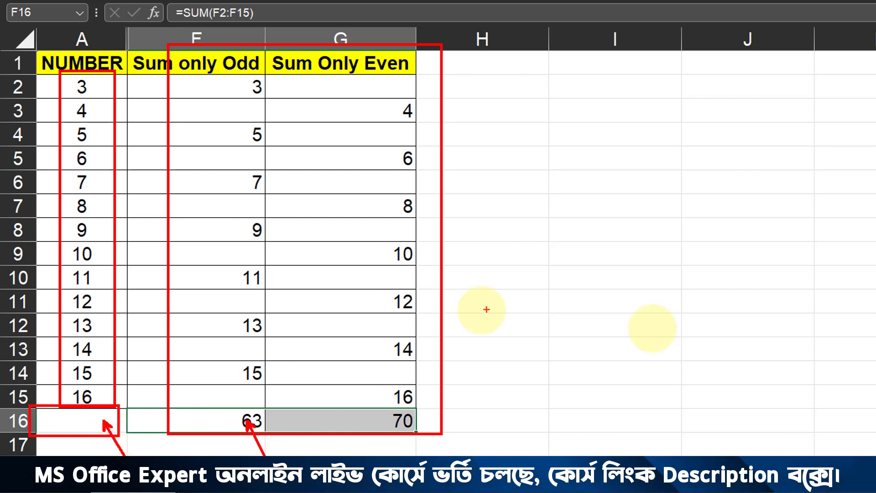